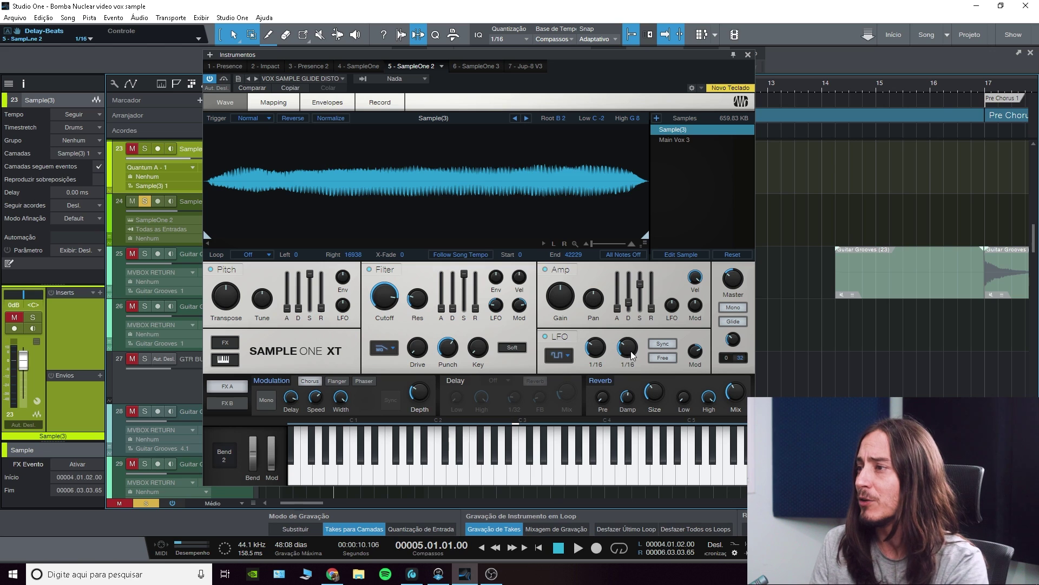
mouse_move(547, 296)
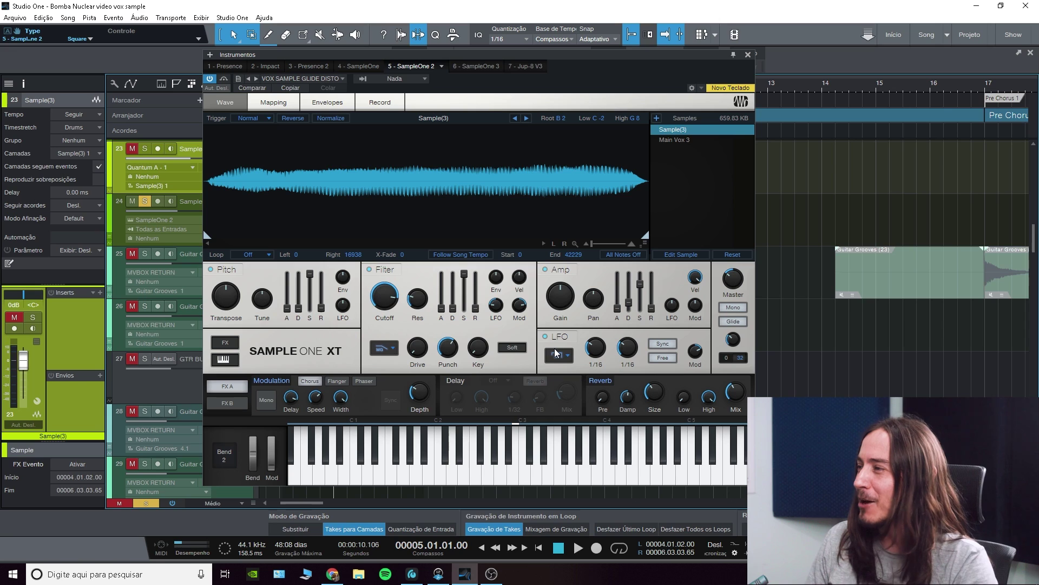
left_click(227, 343)
left_click(226, 344)
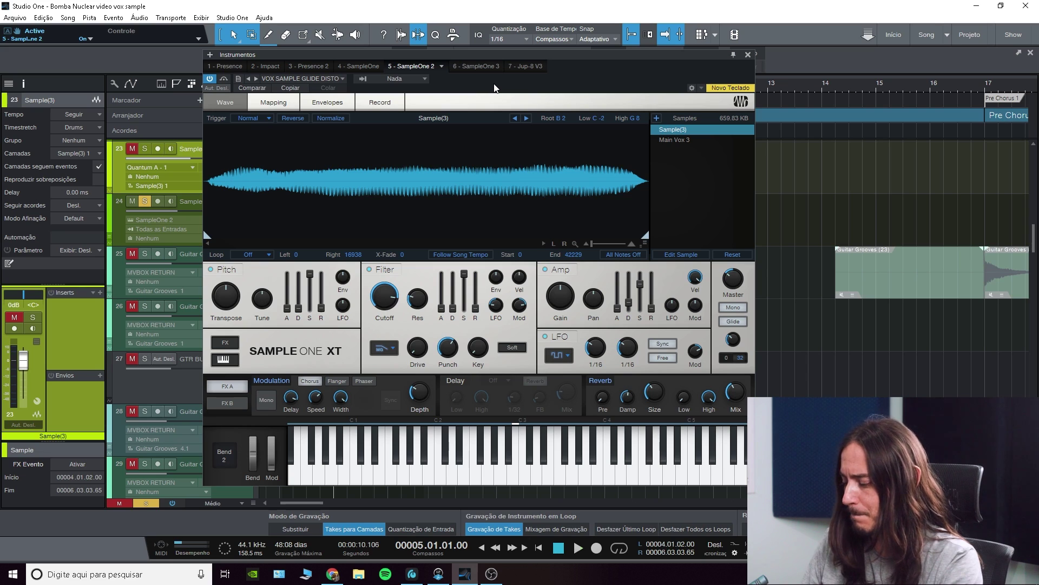
- Play the song from bar 5, select the Sample Vox Jump track, and stop playback
key("space")
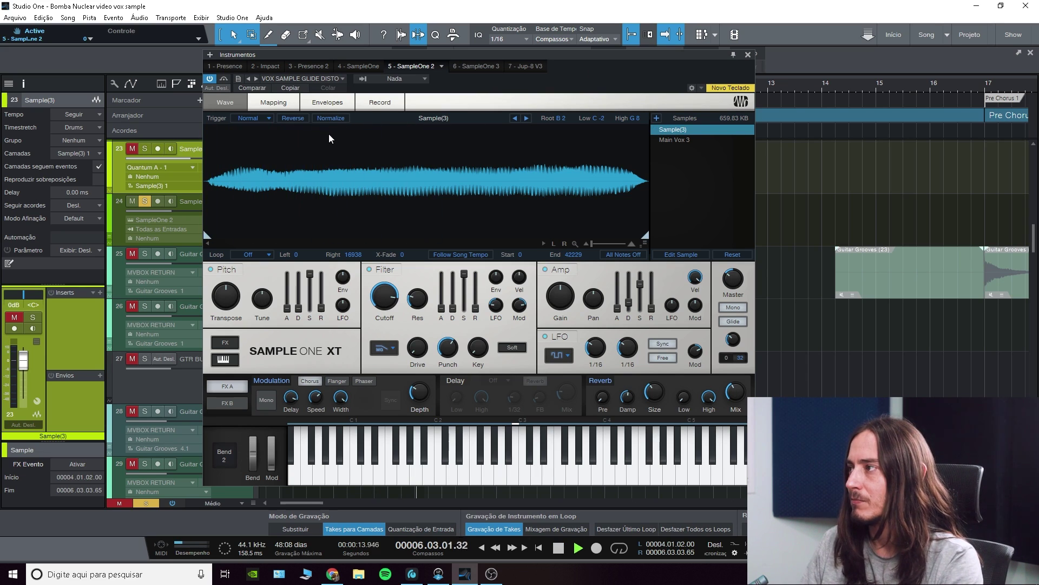
left_click(117, 219)
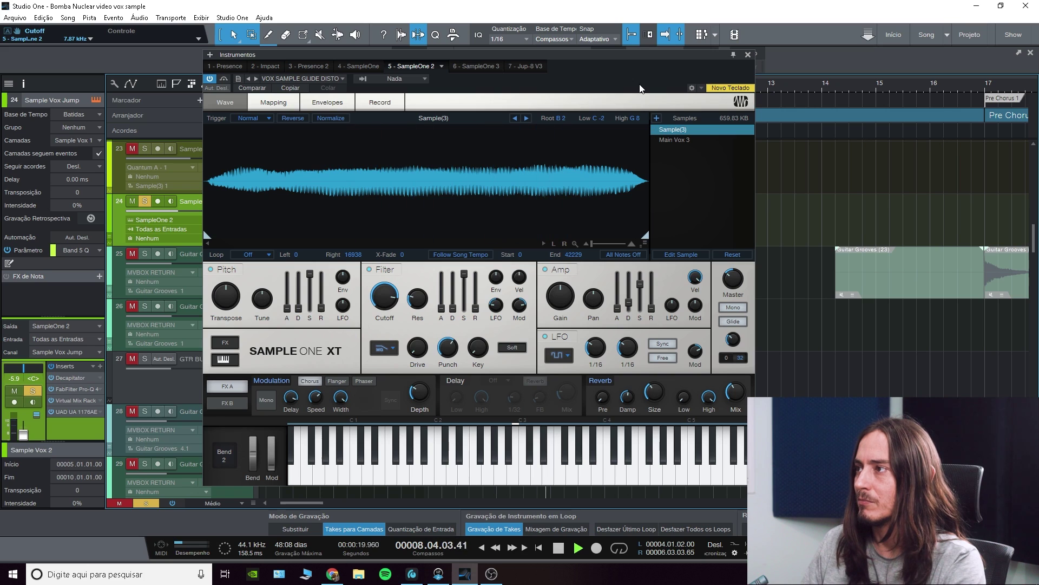
key("space")
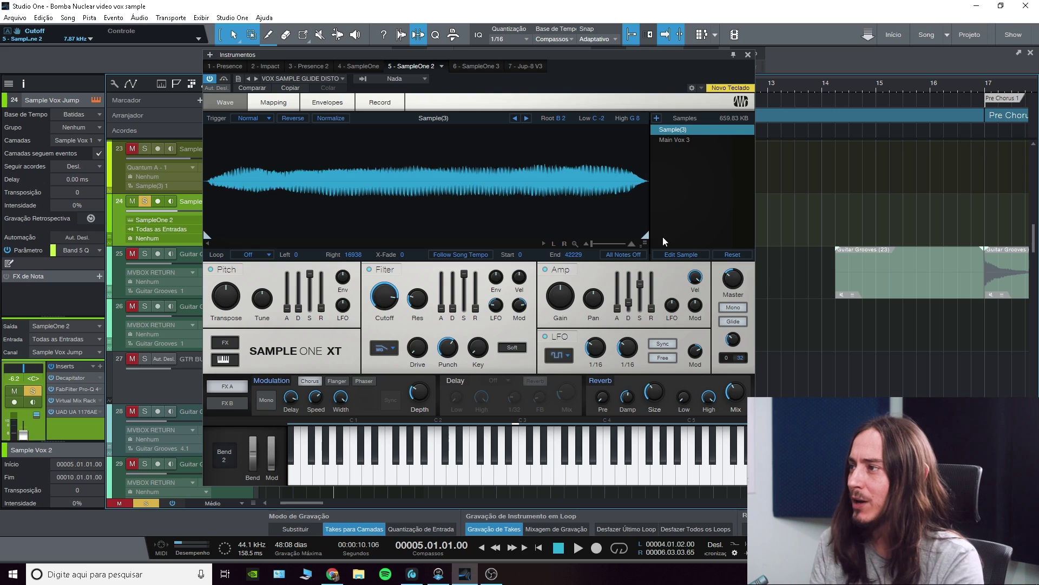
- Toggle sample editing mode for Sample(3) and leave it switched on
left_click(684, 255)
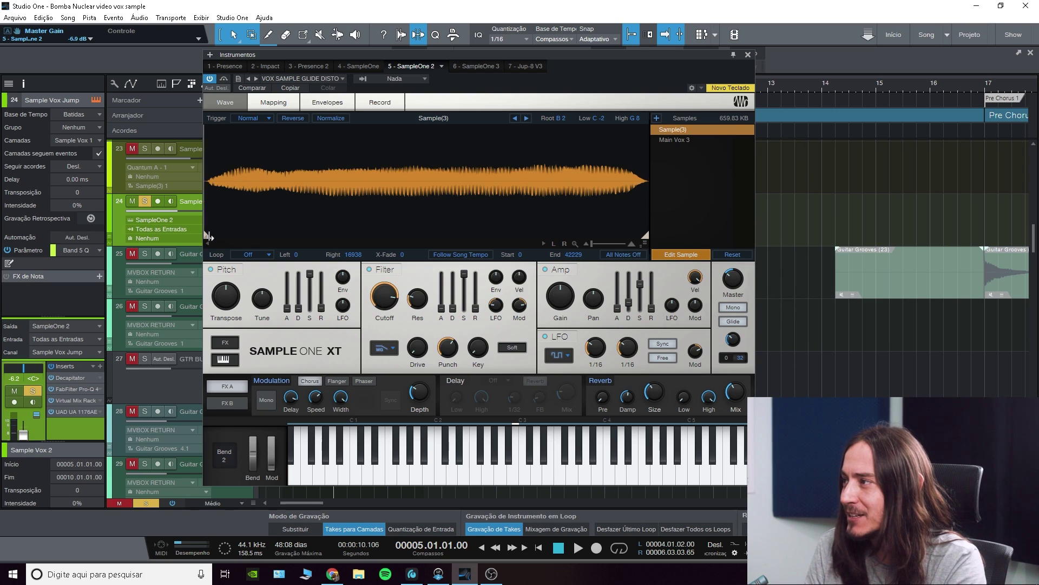
left_click(681, 255)
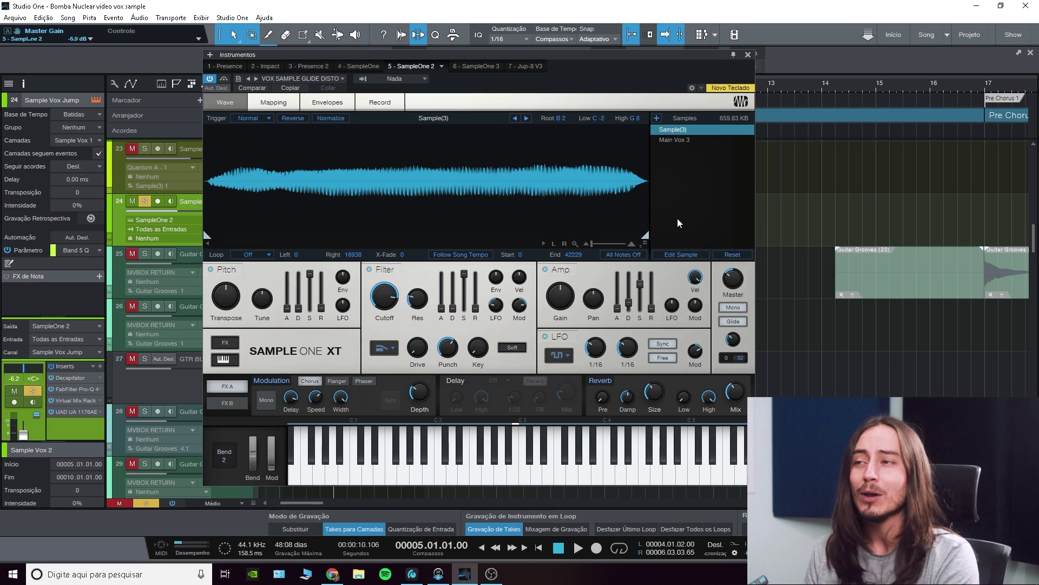
left_click(676, 255)
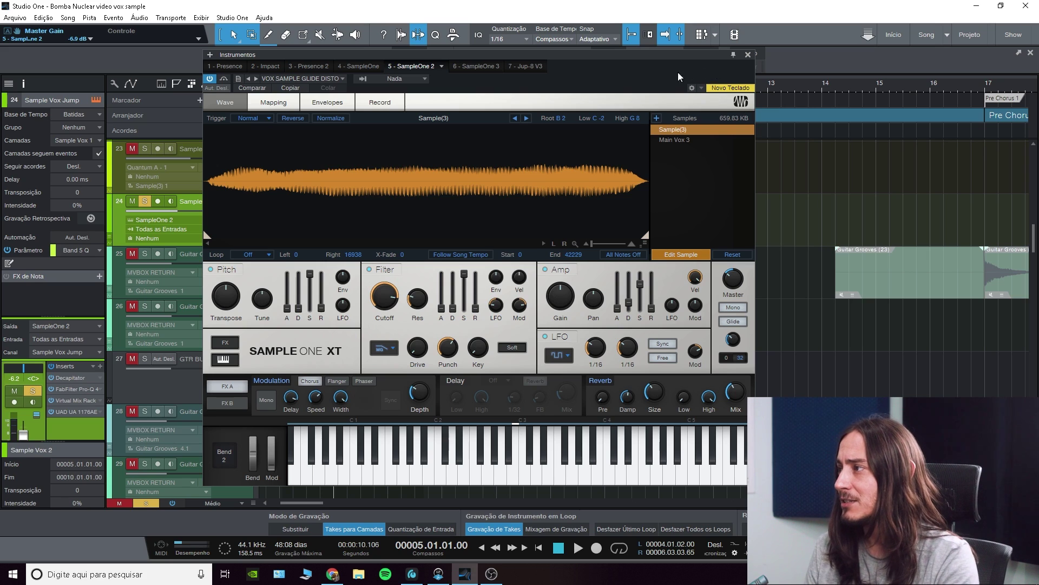
- Enable recording and input monitoring on the Sample Vox Jump track and dismiss the UAD buffer size notice
left_click(14, 402)
left_click(32, 402)
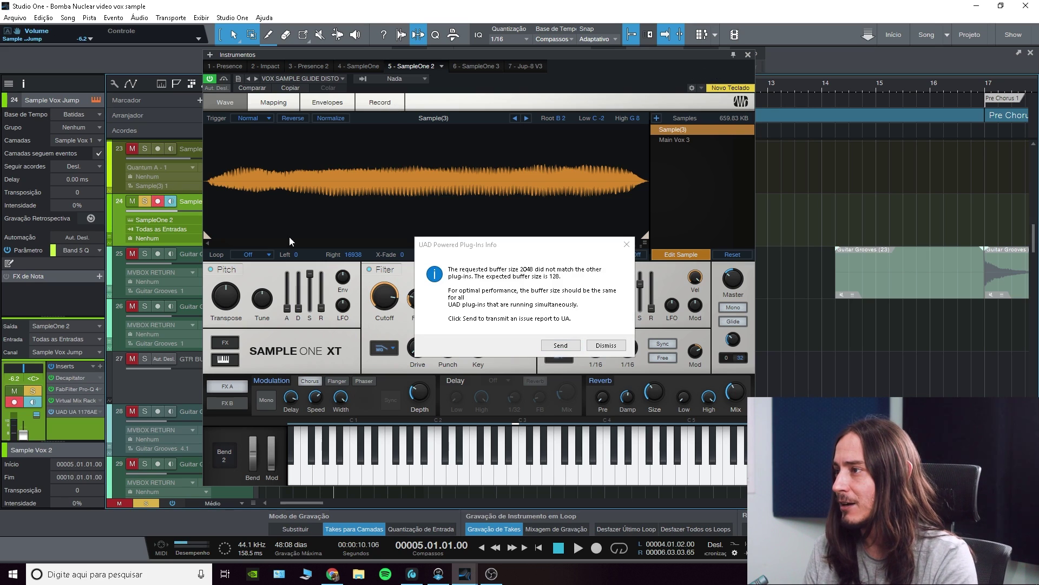
left_click(627, 245)
mouse_move(611, 282)
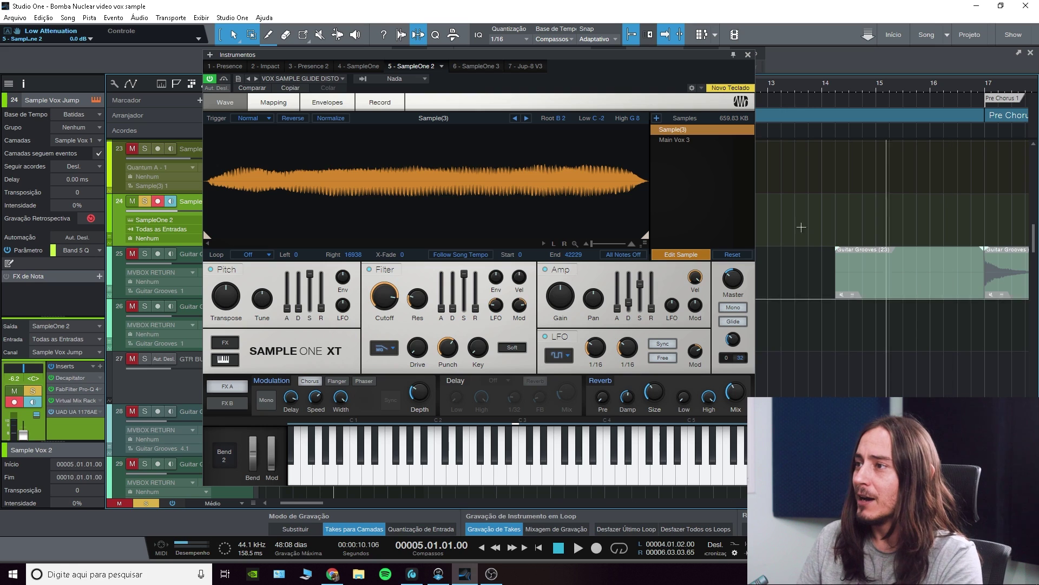
- Leave sample editing mode and close the instrument window
left_click(677, 255)
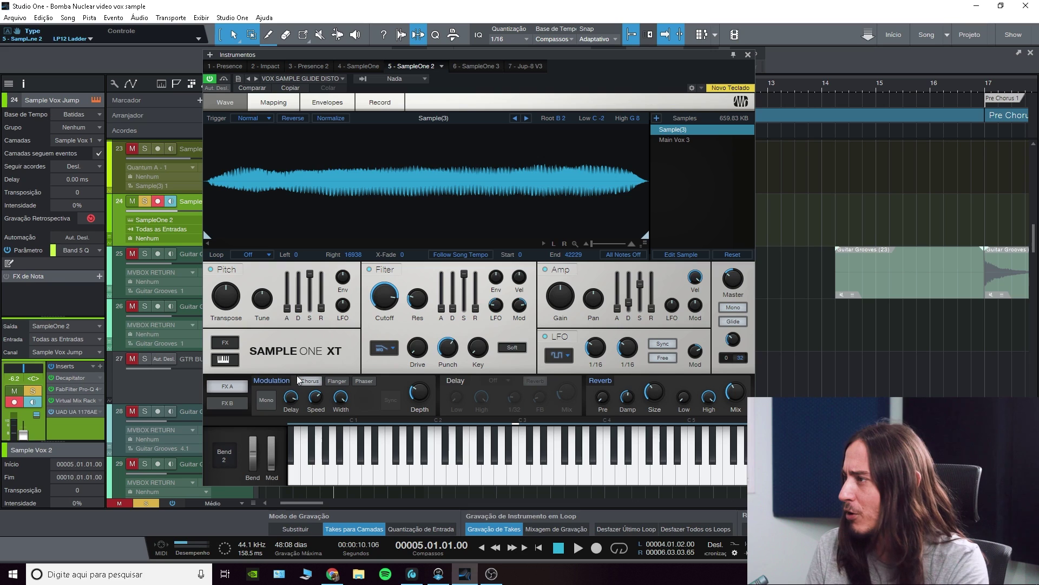
left_click(748, 56)
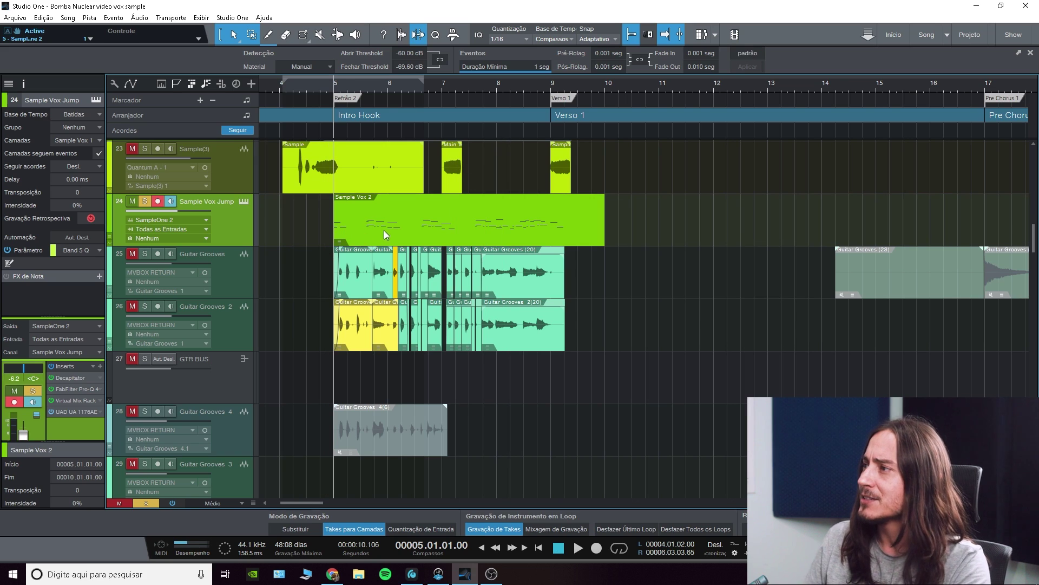
- Solo the Sample(3) audio track and place the playback position at 4.02 in its first event
left_click(310, 82)
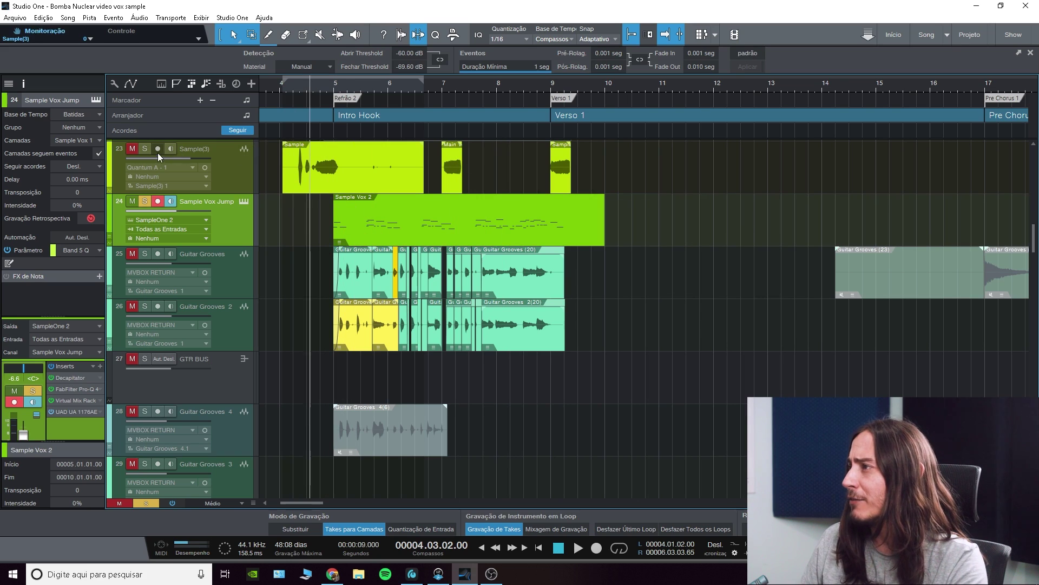
left_click(144, 149)
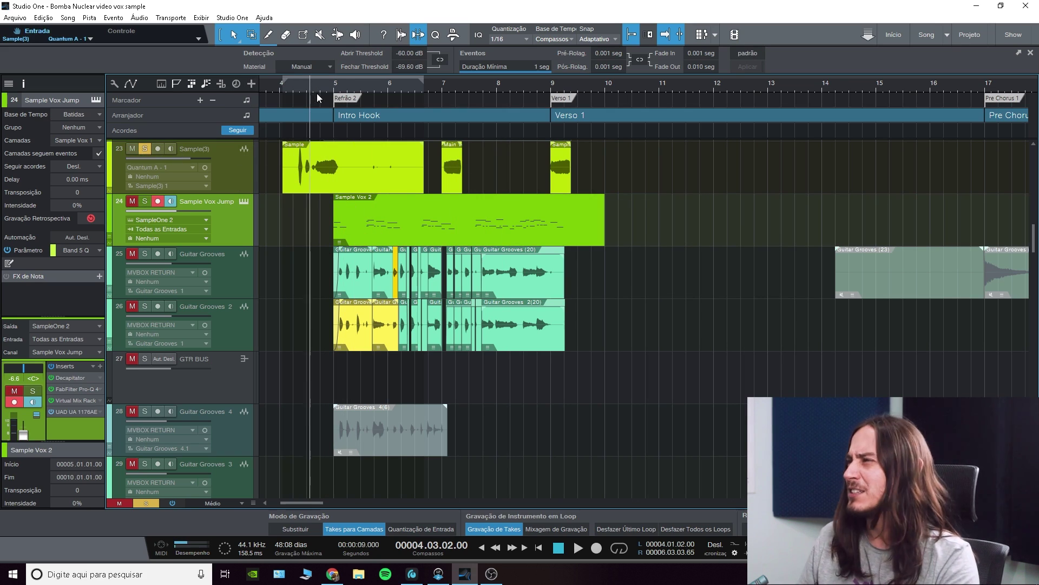
left_click(298, 83)
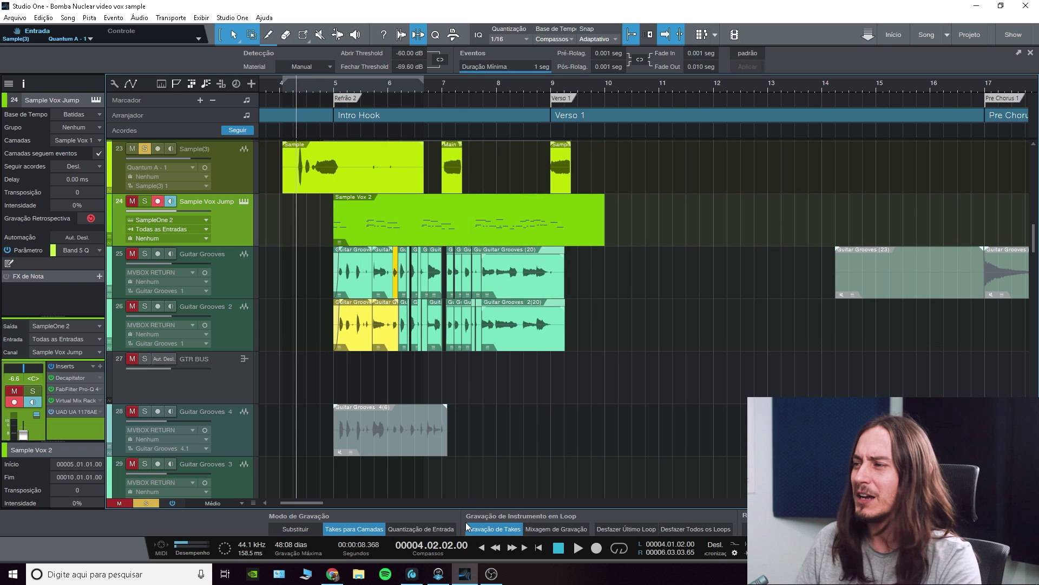
left_click(492, 573)
left_click(494, 573)
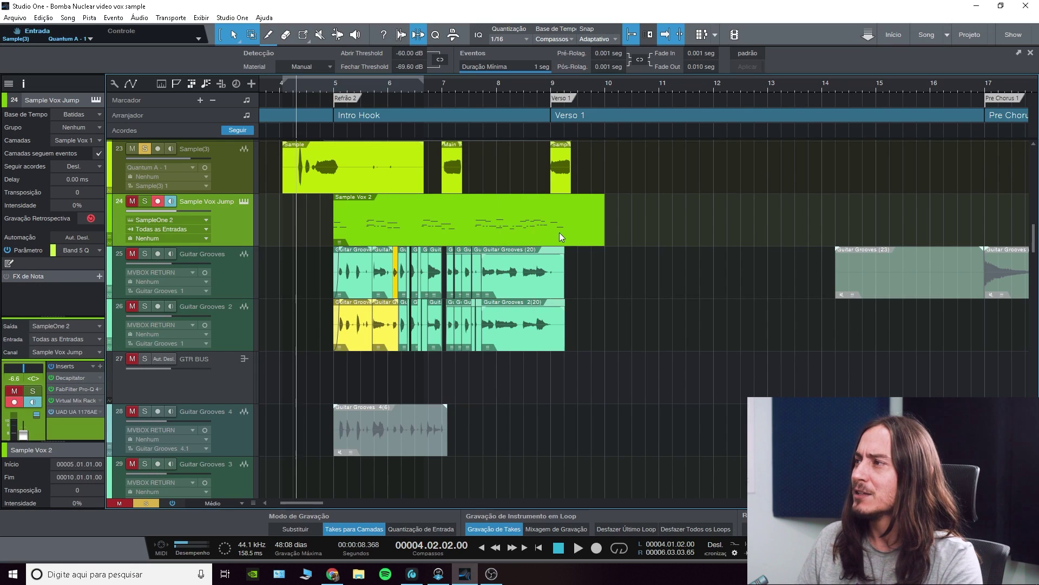
- Audition the soloed Sample(3) track, playing its original recording in bar 4 and the short event at bar 9
key("e")
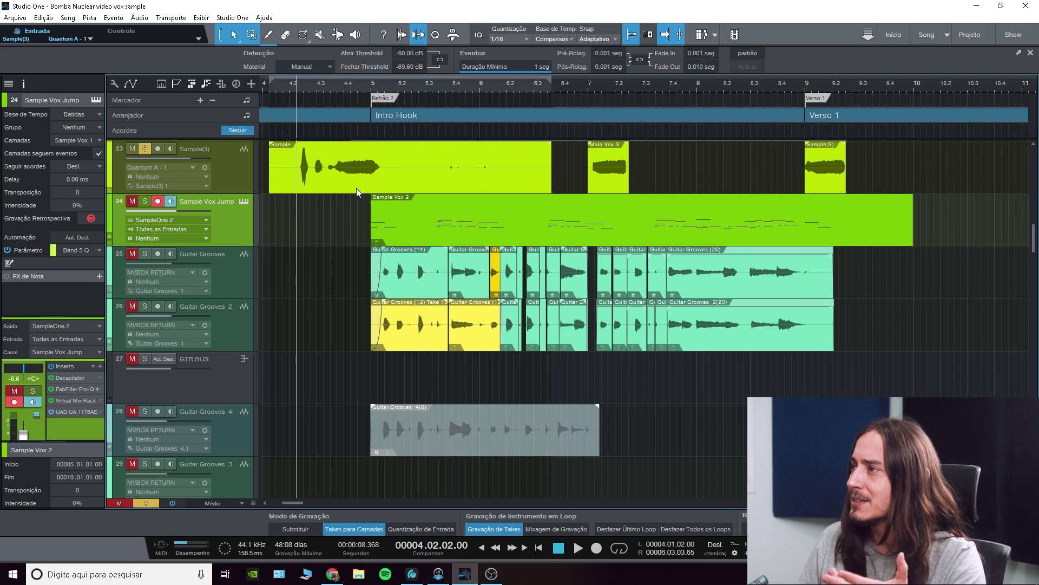
key("shift+e")
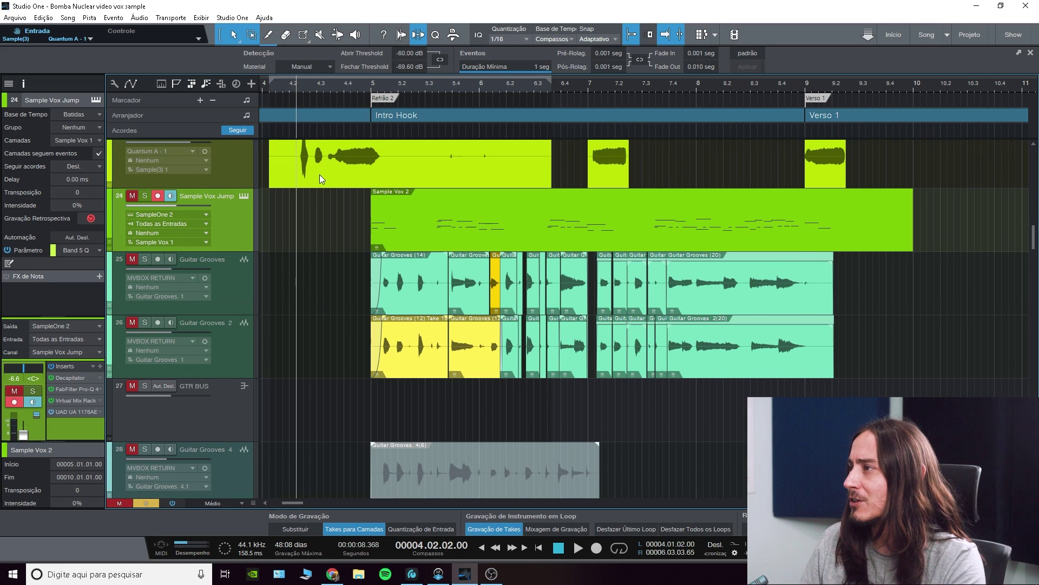
left_click(233, 164)
scroll(254, 203, "up", 3)
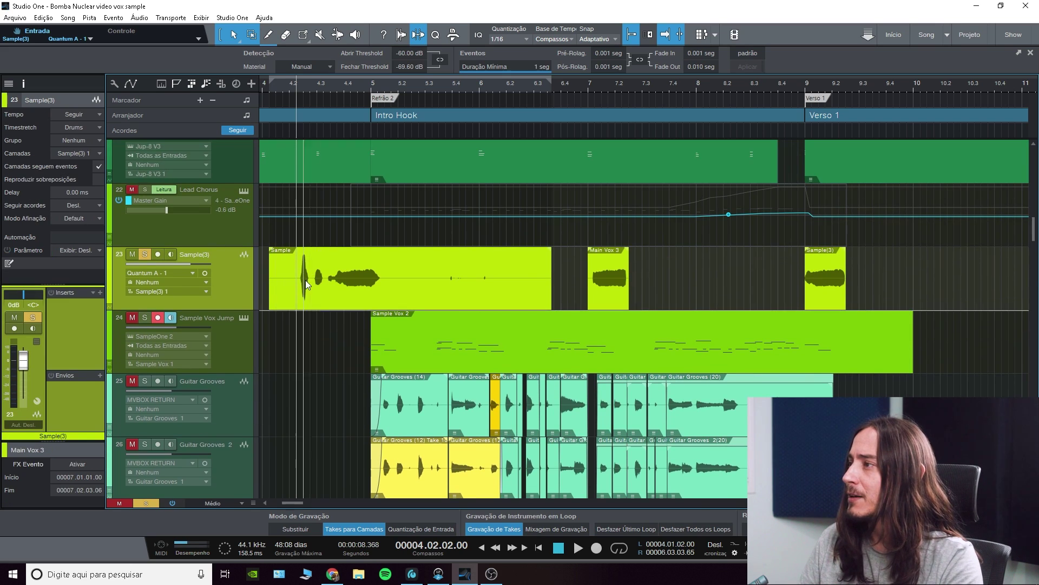
key("space")
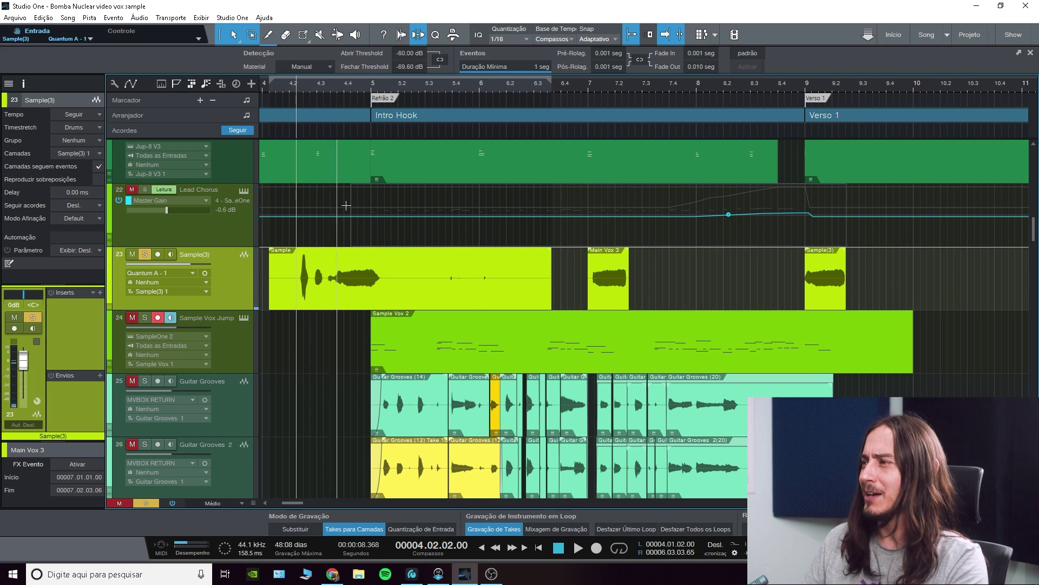
left_click(323, 91)
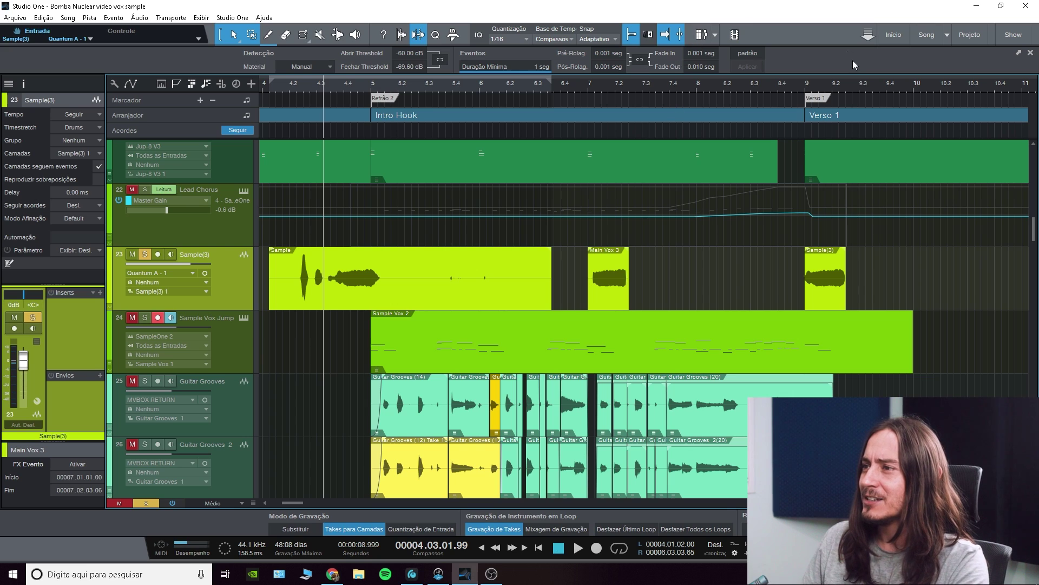
left_click(805, 92)
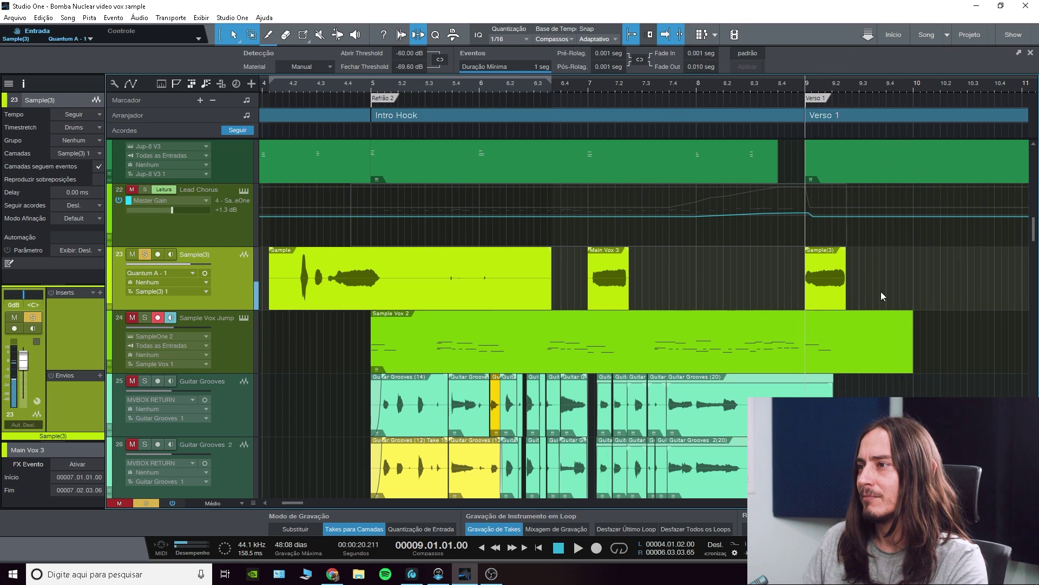
- Open the Sample Vox Jump track's instrument and add the bar 9 Sample(3) event to its sample list
left_click(833, 283)
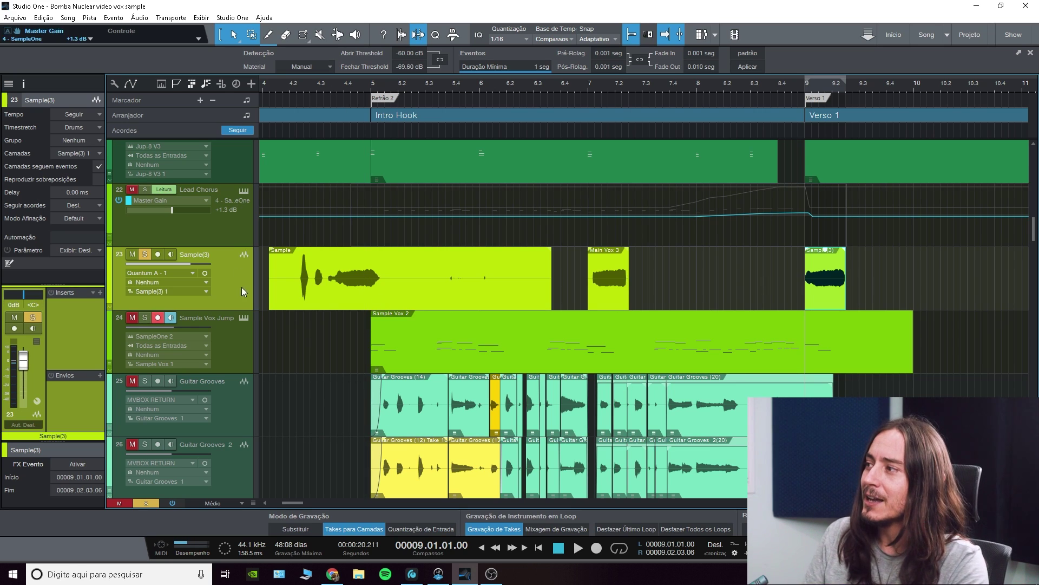
left_click(243, 319)
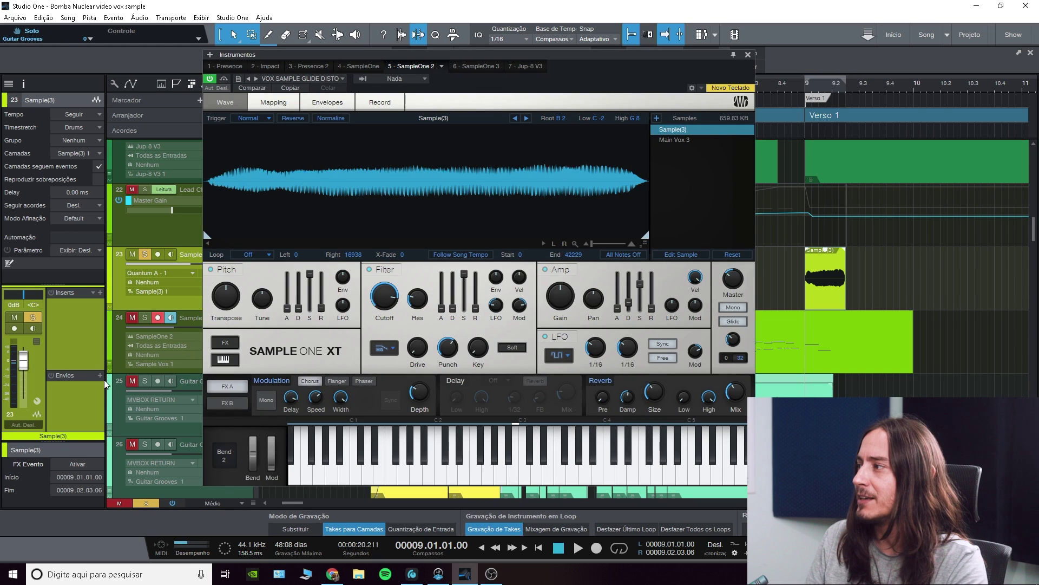
left_click_drag(825, 276, 675, 156)
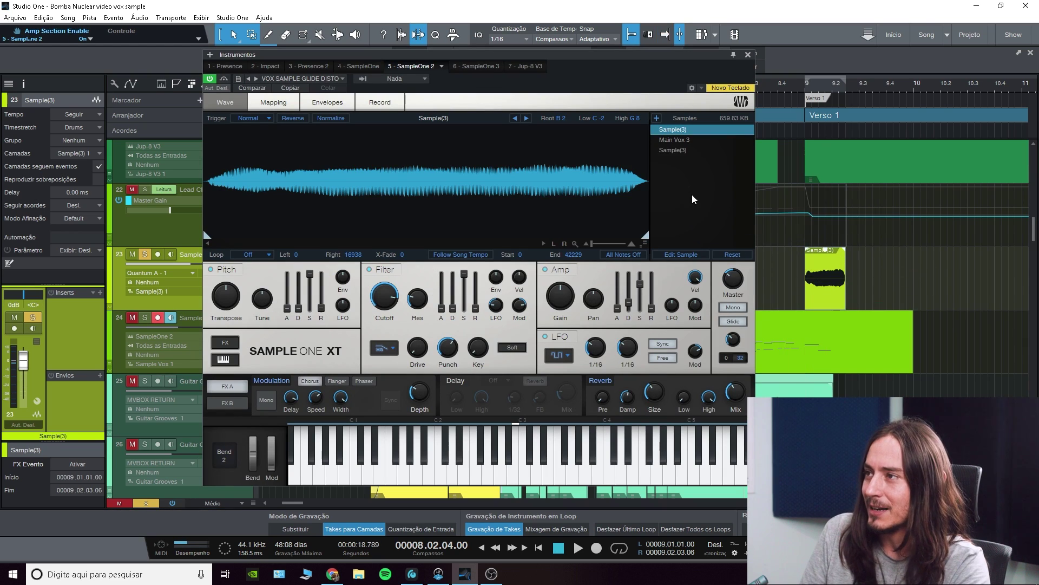
- Remove the duplicate Sample(3) from the sample list and select the original Sample(3)
right_click(675, 153)
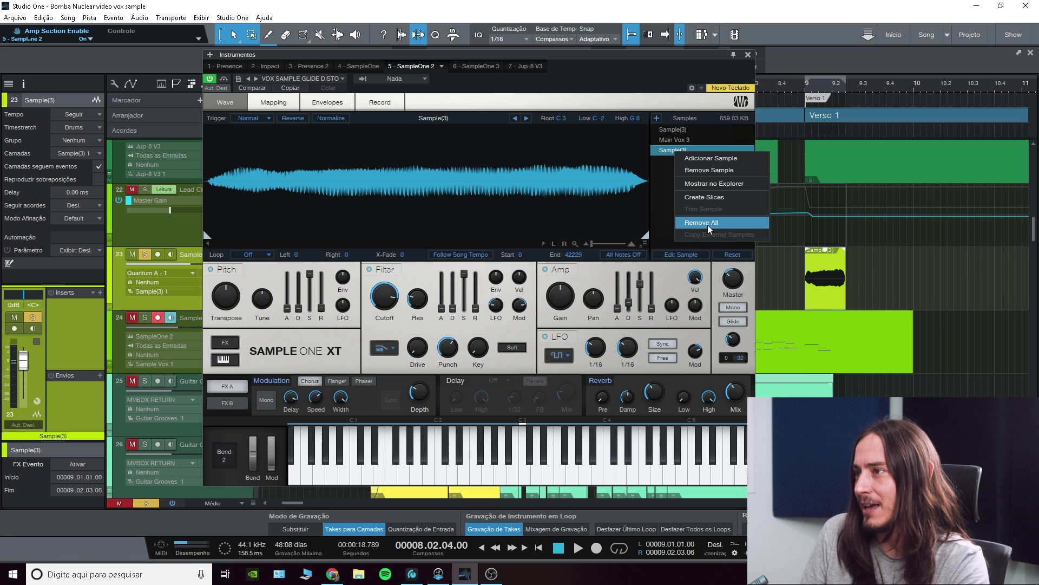
left_click(726, 170)
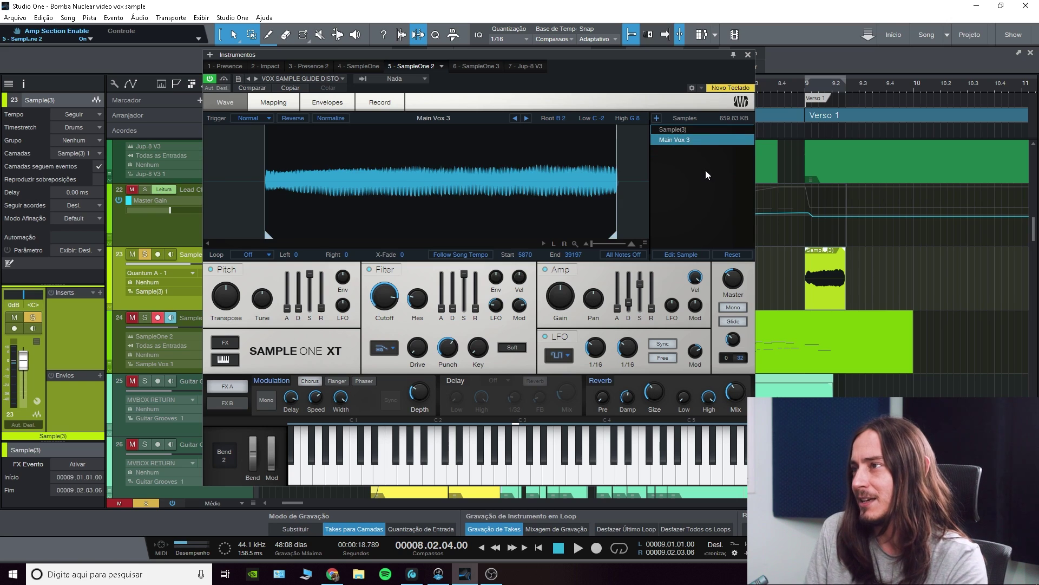
left_click(675, 130)
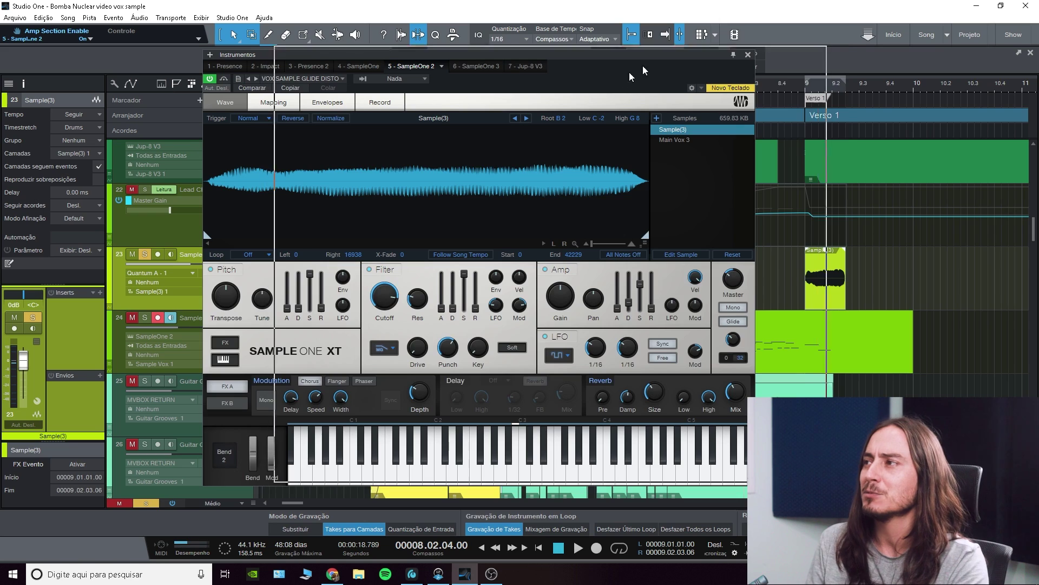
- Reposition the instrument window over the arrangement and audition Sample(3) on the on-screen keyboard
left_click_drag(490, 55, 584, 42)
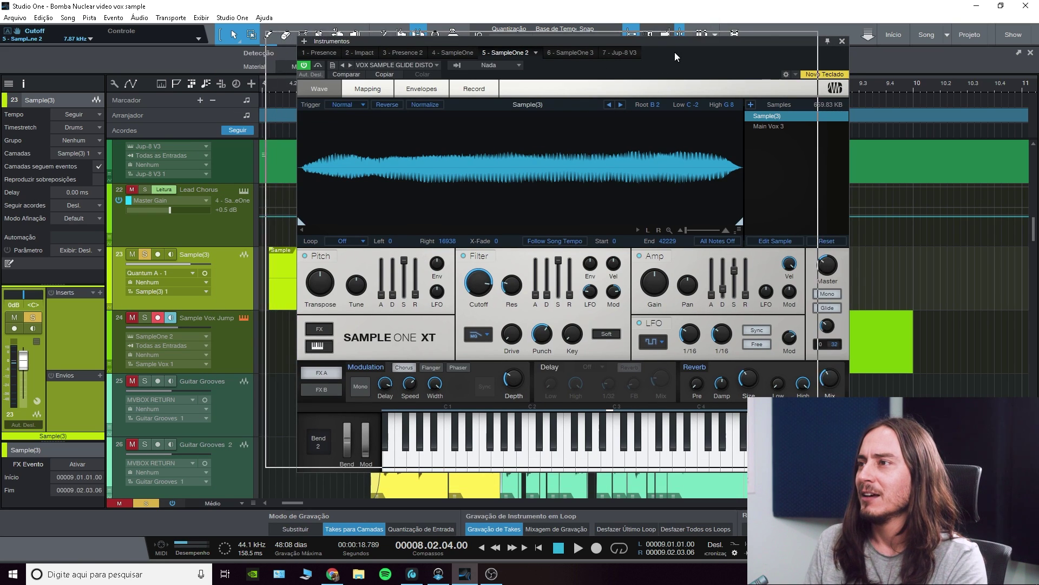
left_click_drag(677, 42, 643, 35)
left_click(729, 121)
left_click(735, 112)
left_click(735, 120)
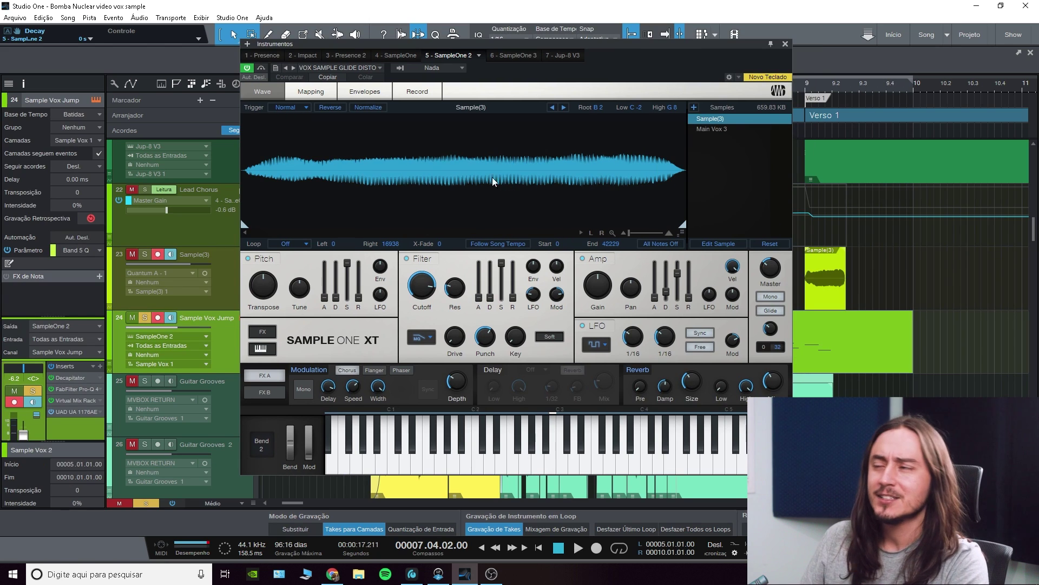
left_click(552, 457)
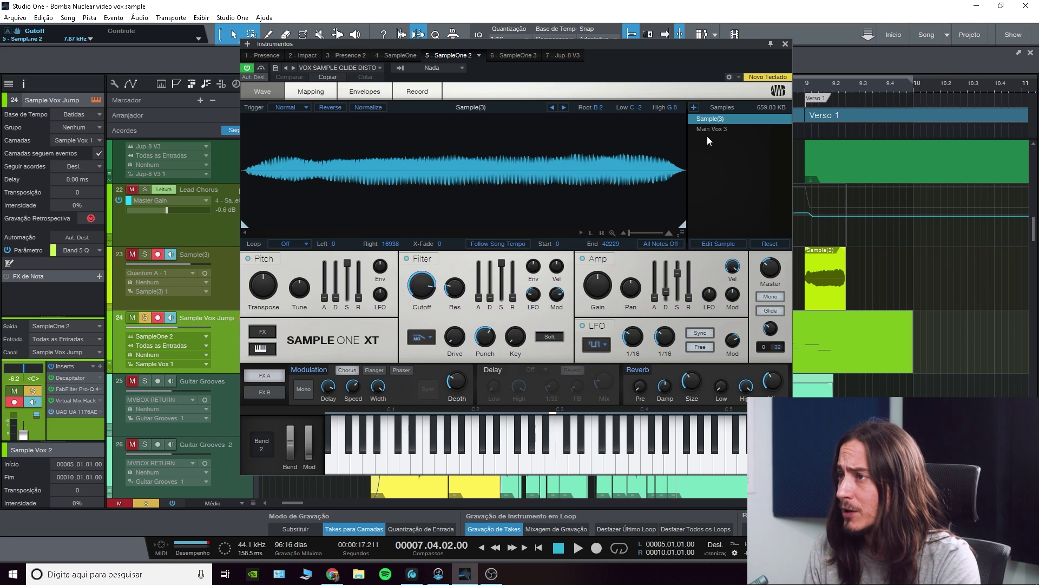
- Switch Sample(3) into sample editing mode and back to the global instrument view
left_click(720, 244)
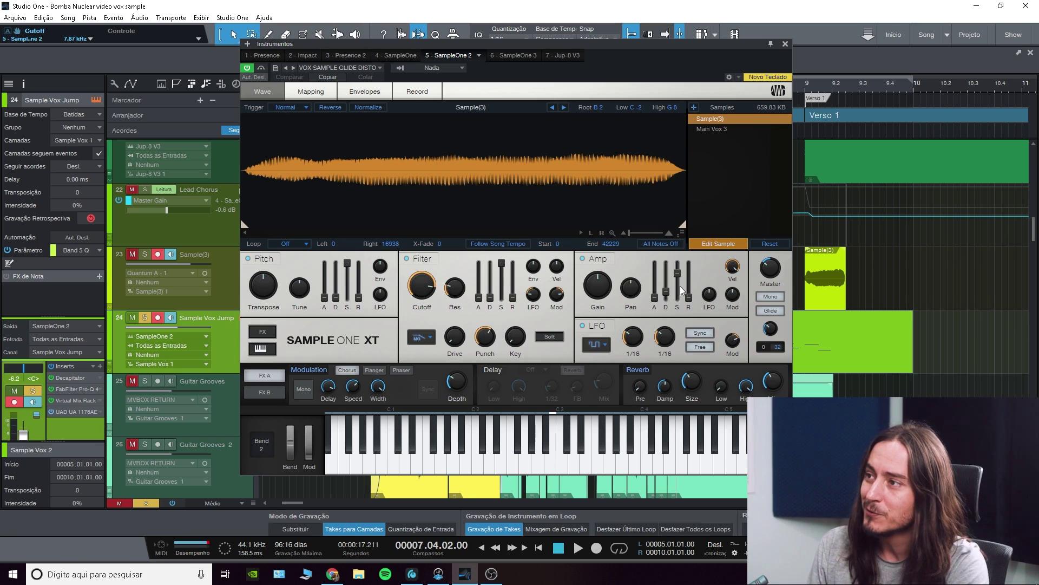
left_click(720, 244)
left_click(720, 244)
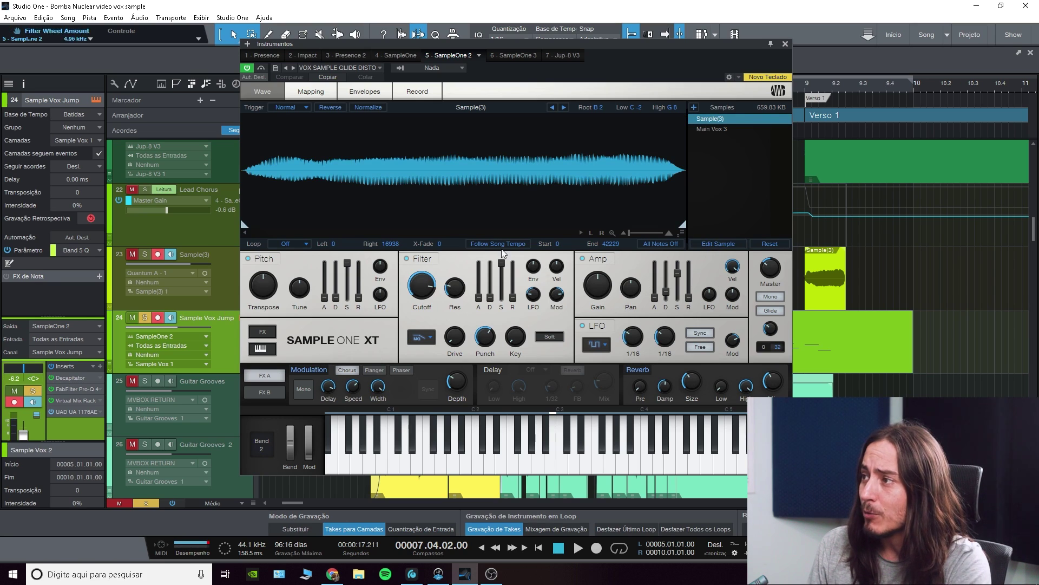
- Inspect the Main Vox 3 waveform in the sample list and return to Sample(3)
left_click(732, 130)
left_click(723, 132)
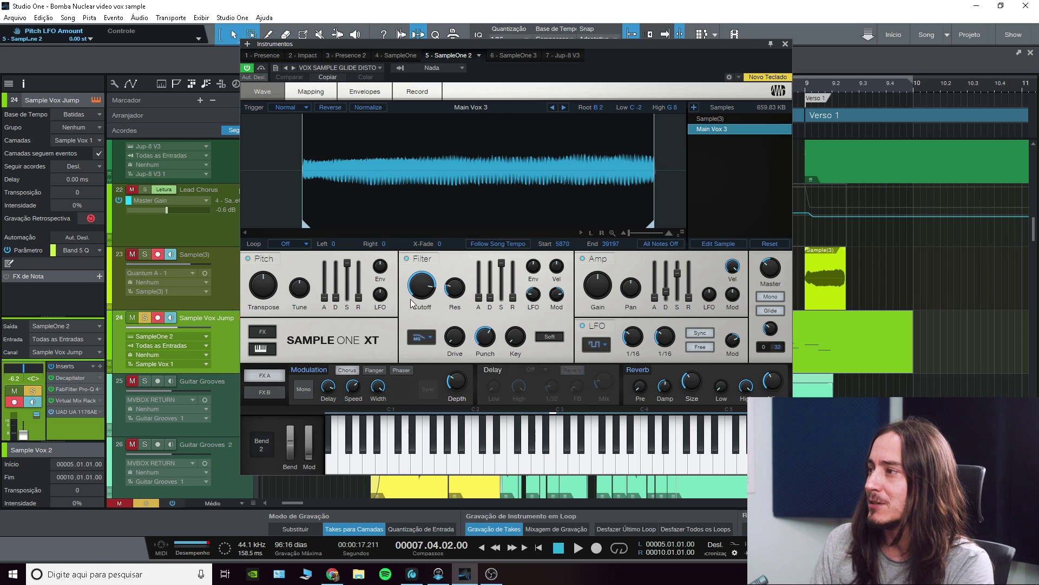
left_click(729, 118)
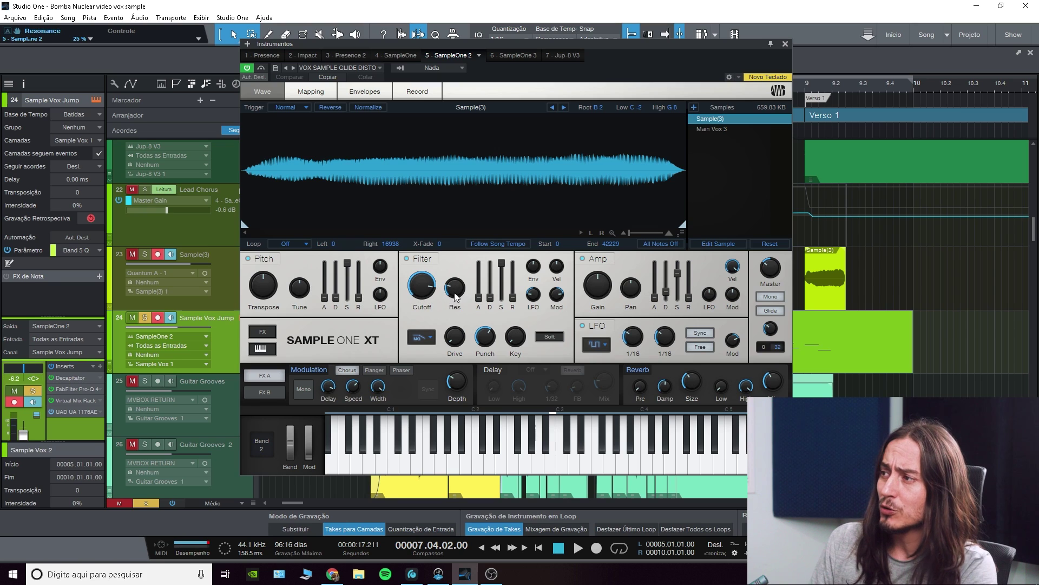
- Review the available filter types, keep LP12 Ladder, and briefly try the filter's Cutoff control
left_click(429, 337)
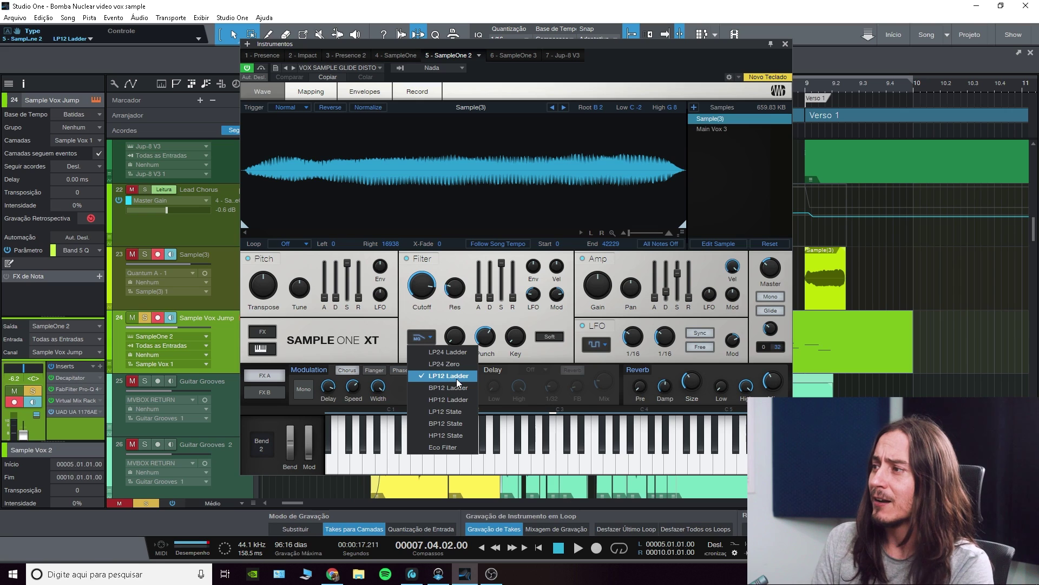
key("Escape")
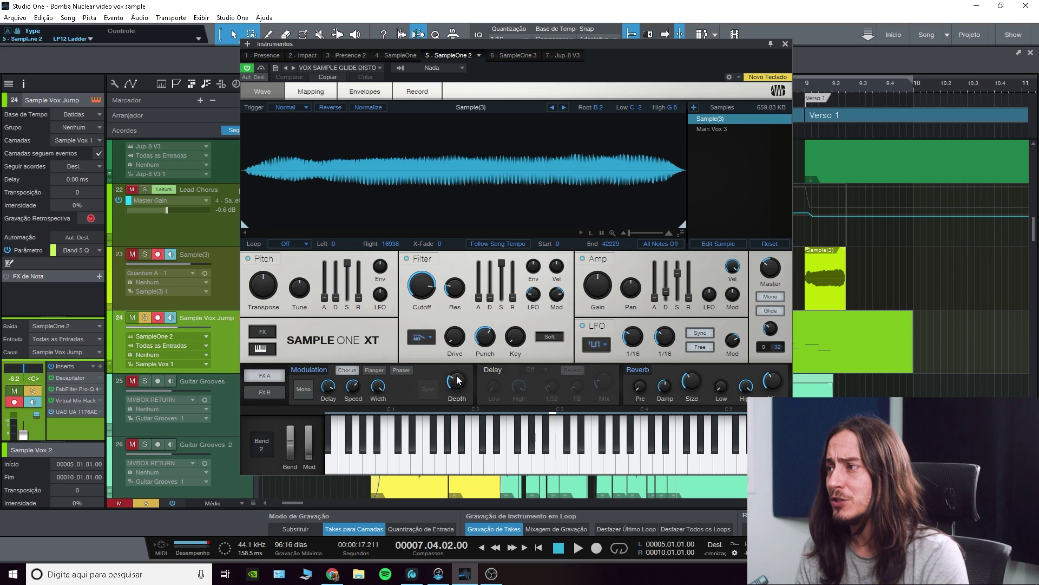
left_click(414, 284)
left_click_drag(414, 284, 417, 286)
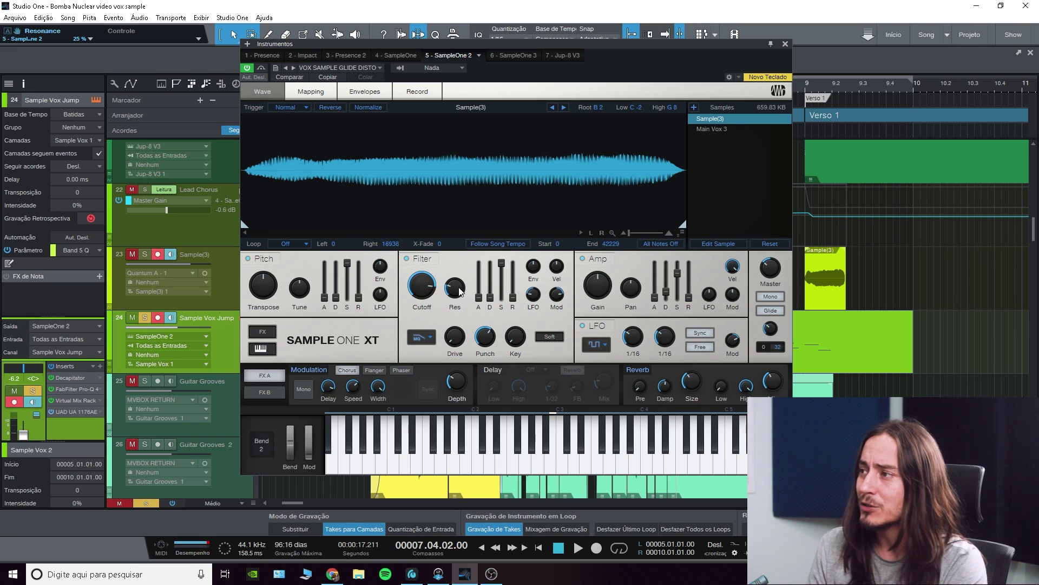
mouse_move(458, 287)
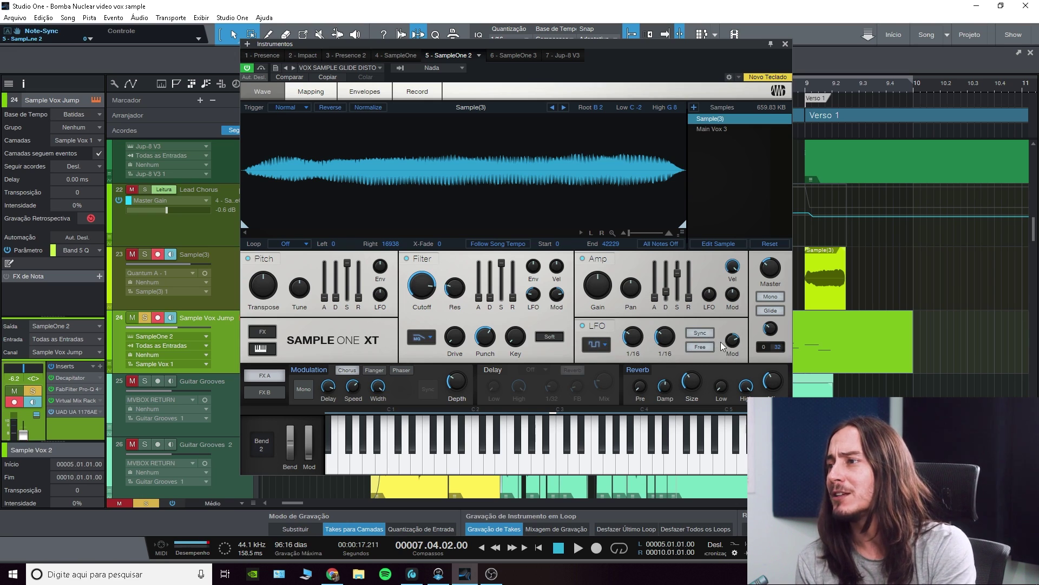
- Try the LFO's Free and Sync options, leaving both as they were
left_click(698, 347)
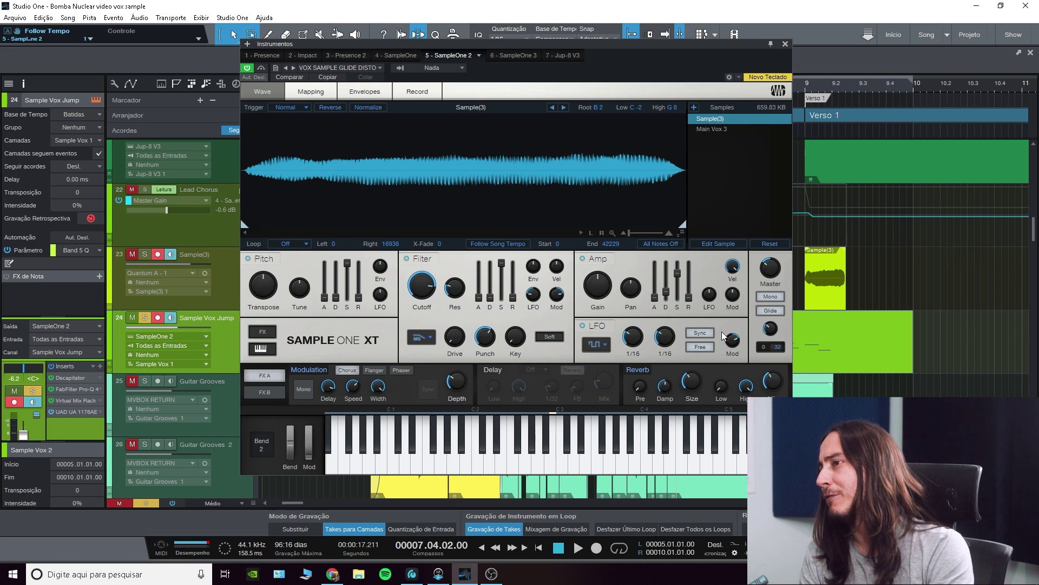
left_click(705, 335)
left_click(706, 334)
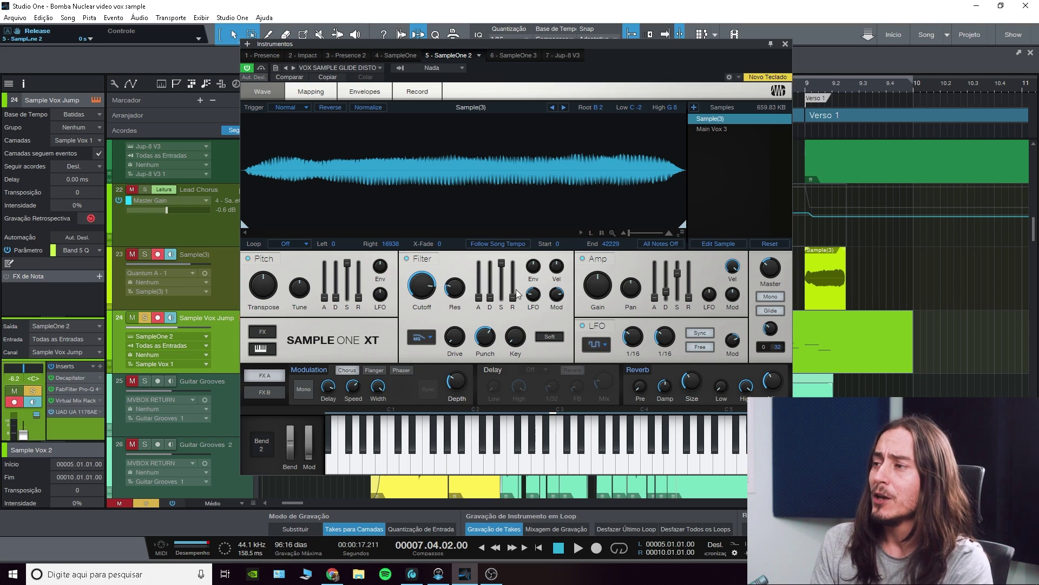
- Compare the Main Vox 3 waveform with Sample(3) and leave Sample(3) selected
mouse_move(508, 283)
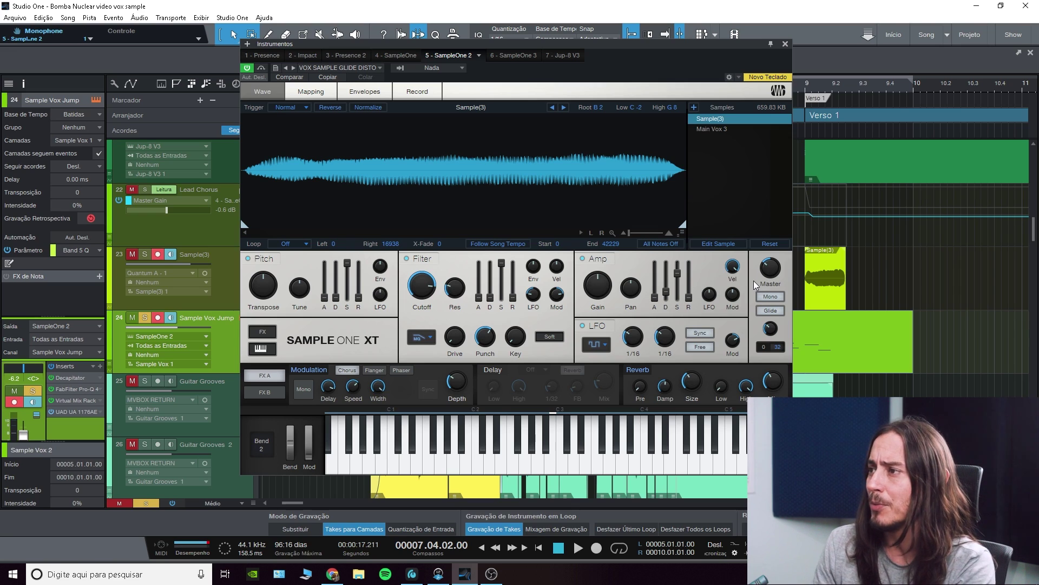
left_click(713, 130)
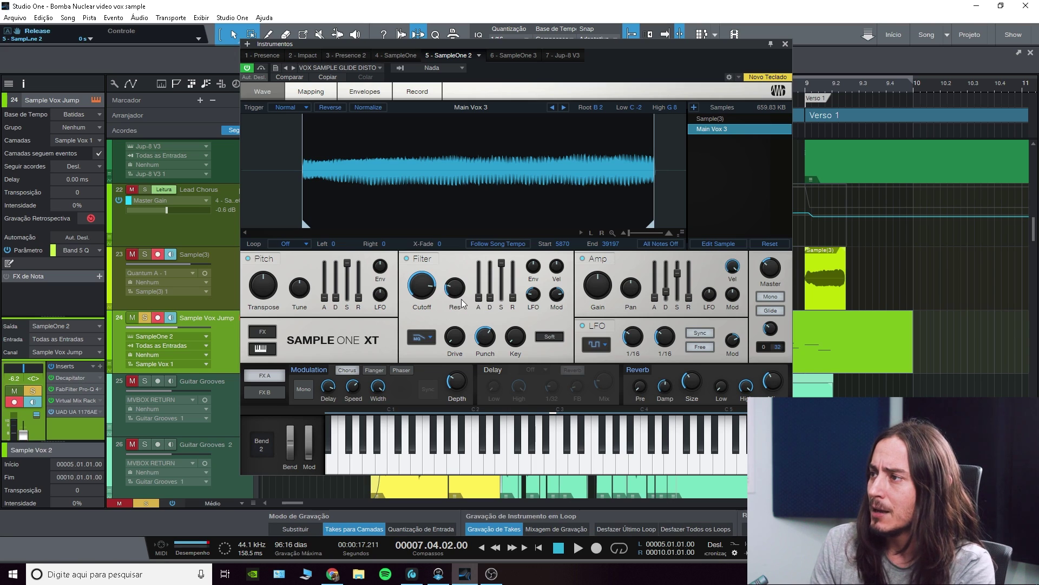
left_click(719, 117)
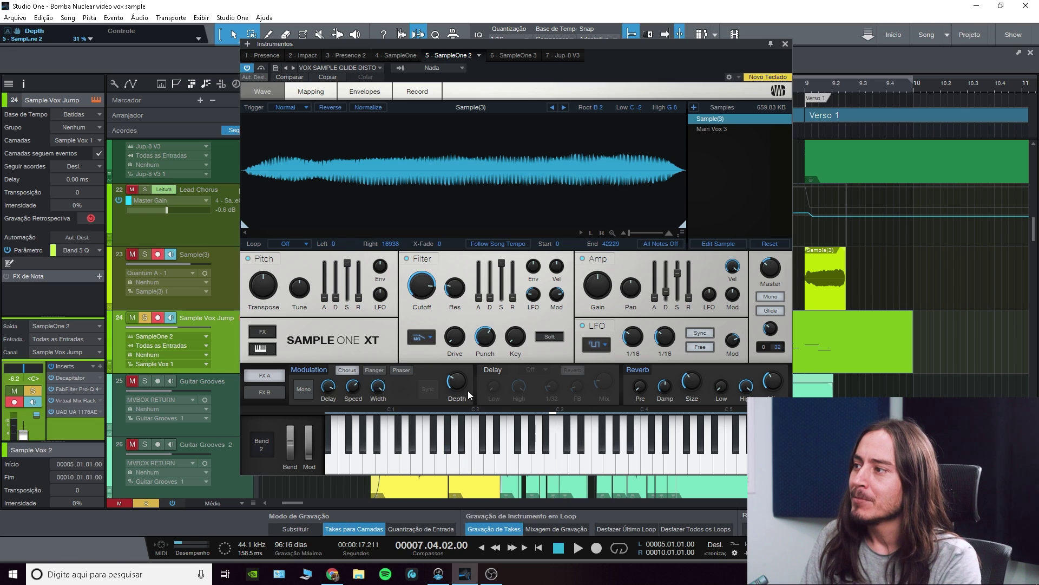
- Display the FX B effects with the Gater and play back the song to hear the processed vocal sample
mouse_move(446, 382)
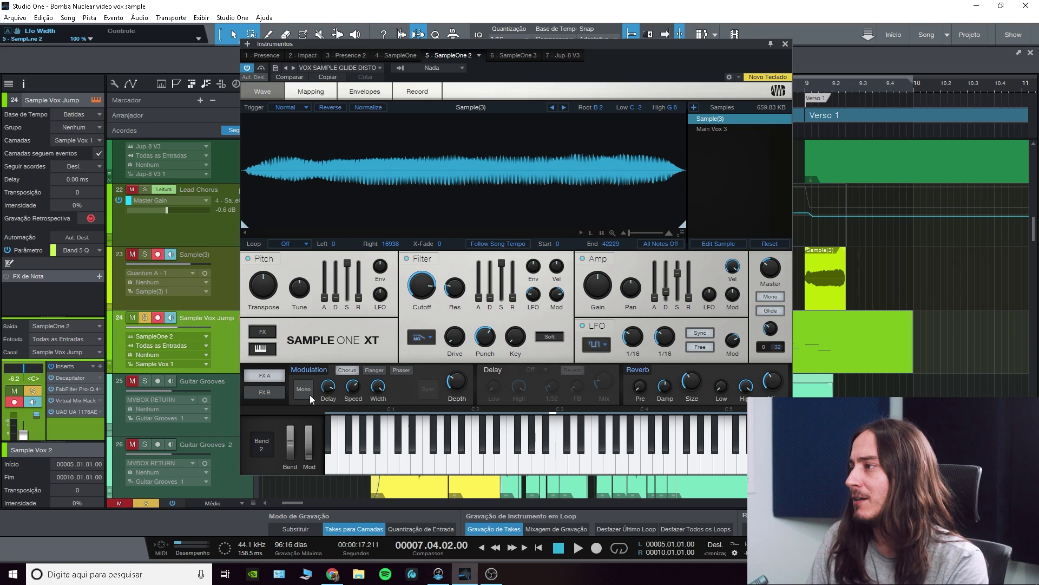
left_click(269, 392)
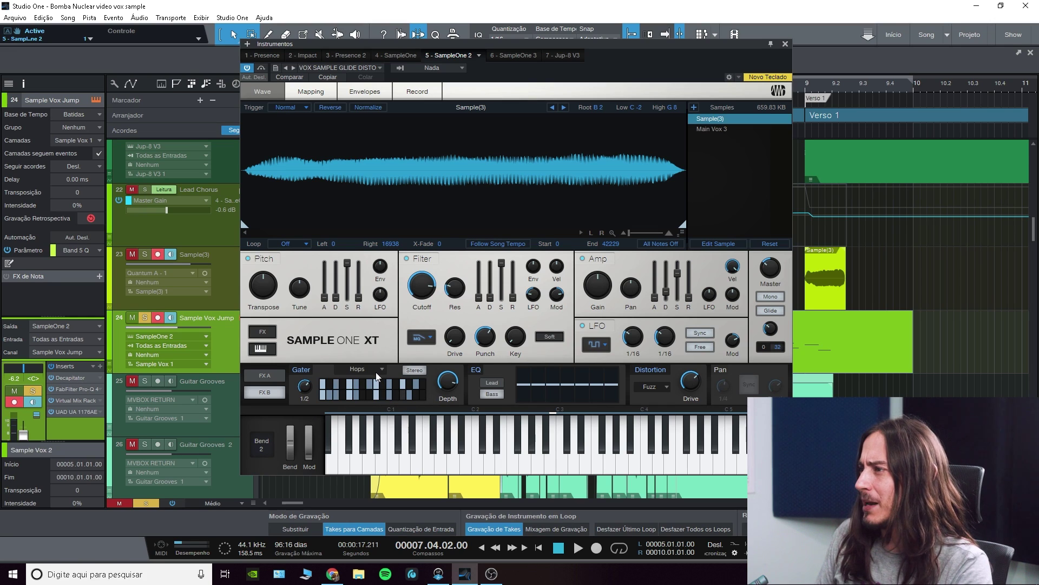
left_click(330, 388)
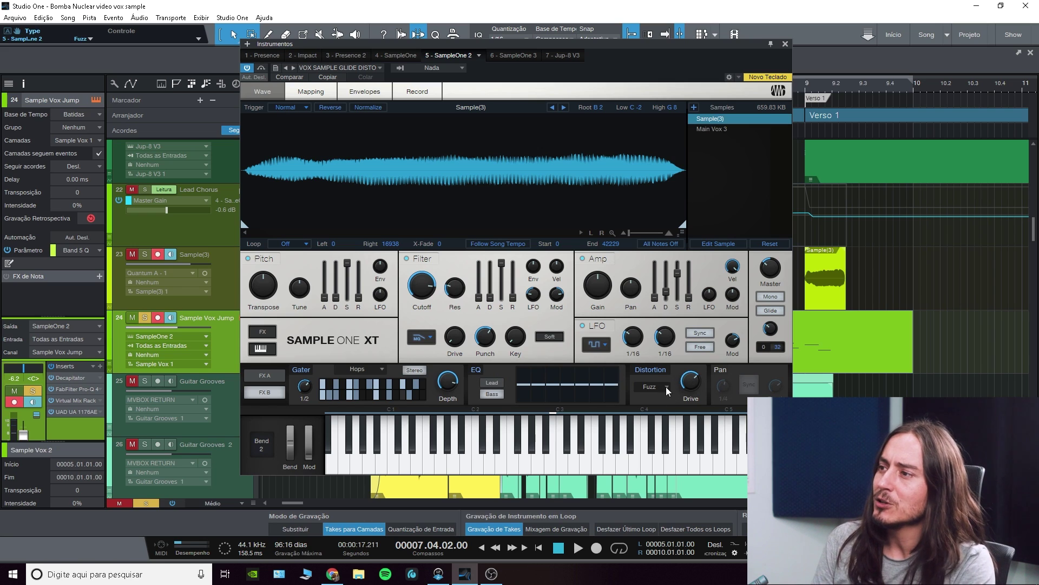
key("space")
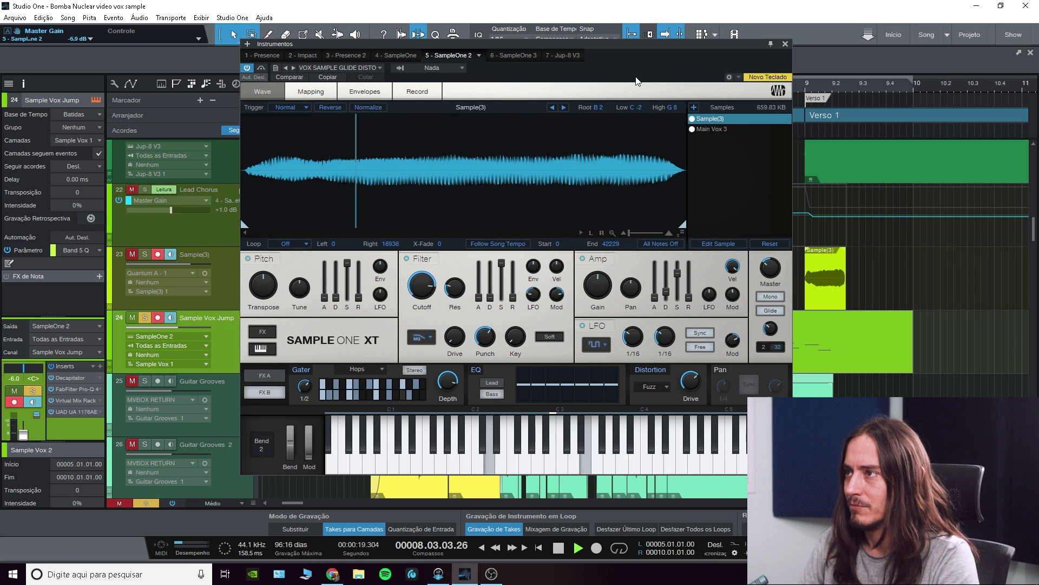
key("space")
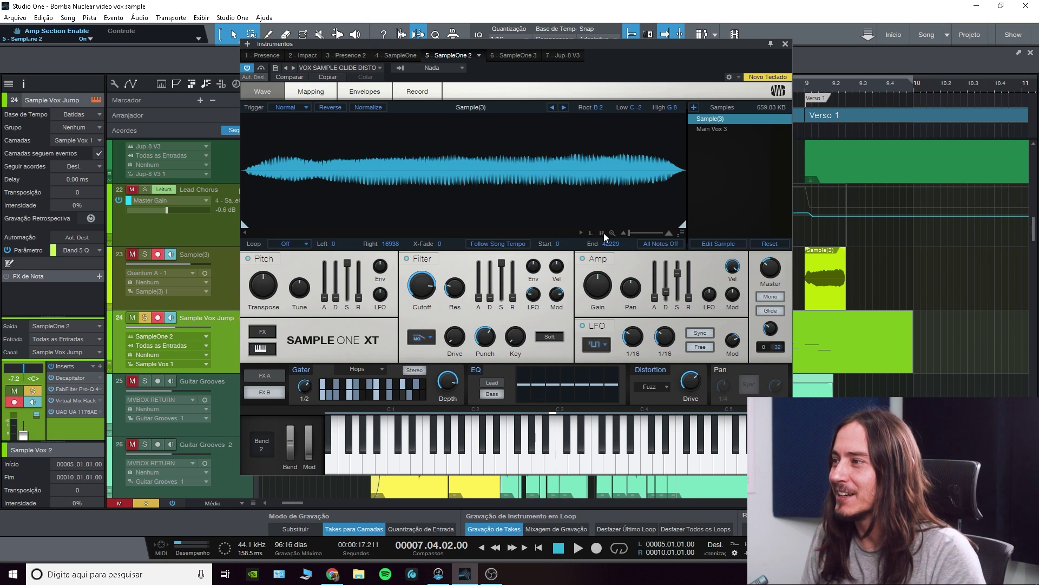
- Select Main Vox 3 in the sample list, close the instrument, and audition the Main Vox 3 clip in the arrangement
left_click(697, 130)
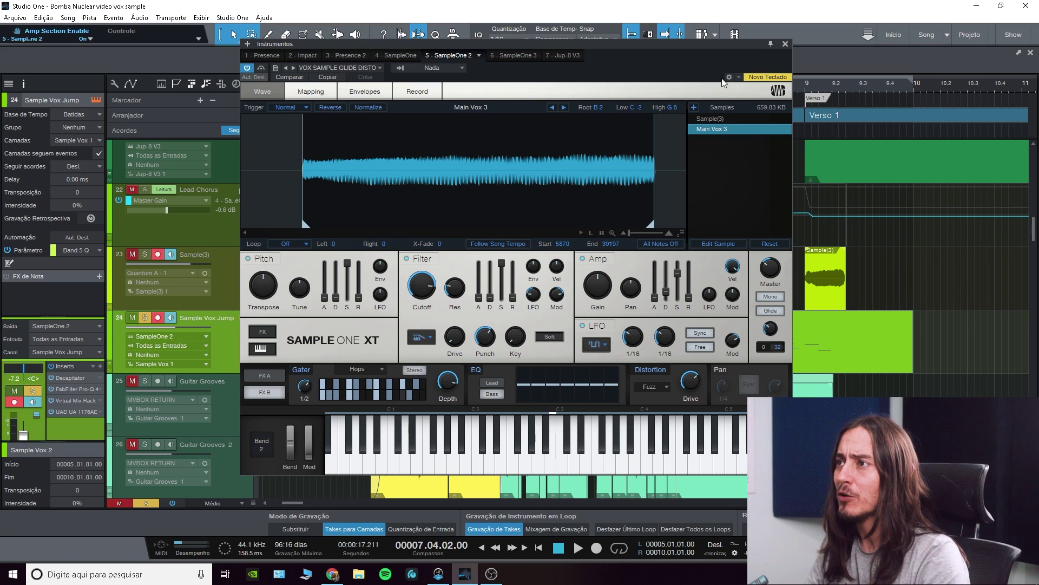
left_click(784, 44)
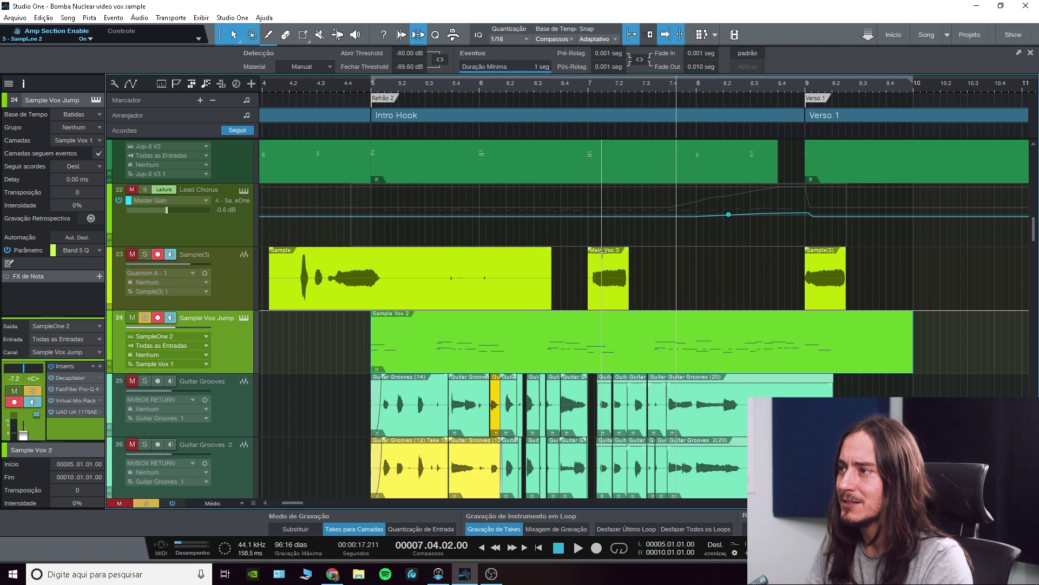
left_click(601, 85)
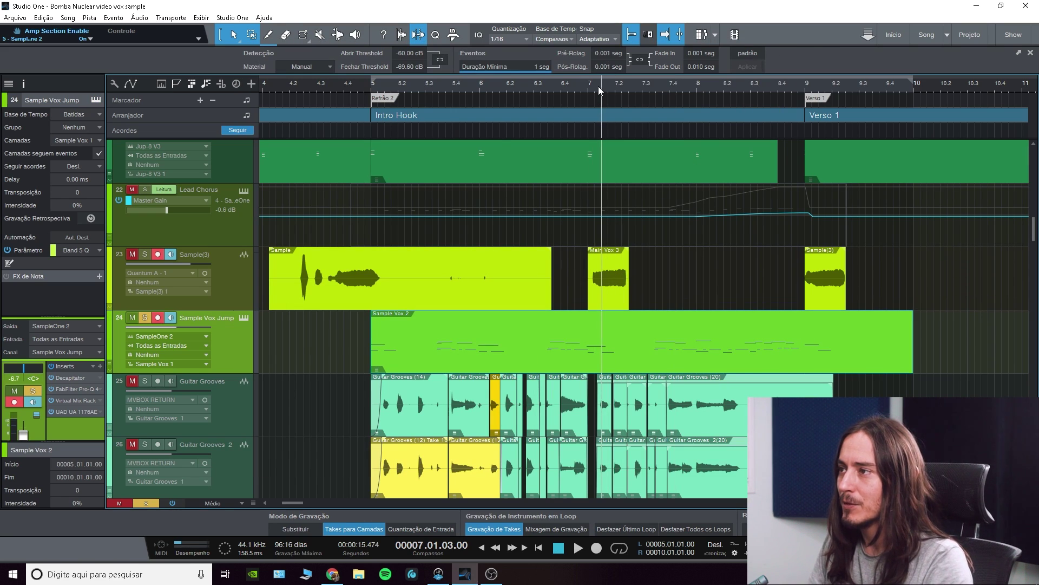
left_click(609, 271)
key("space")
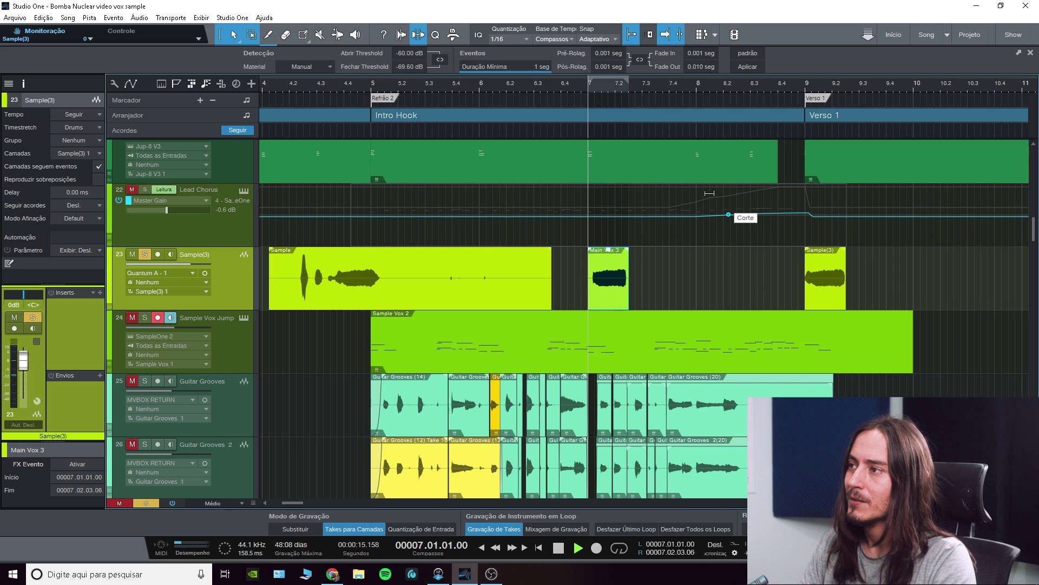
key("space")
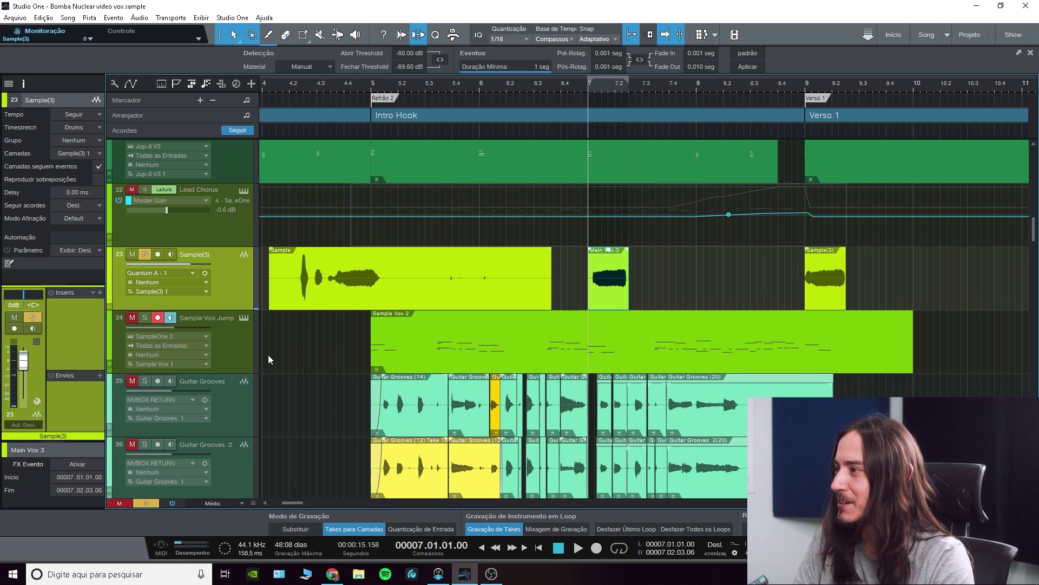
- Reopen the sampler of the Sample Vox Jump track, view its recording page, and return to the waveform view
left_click(247, 319)
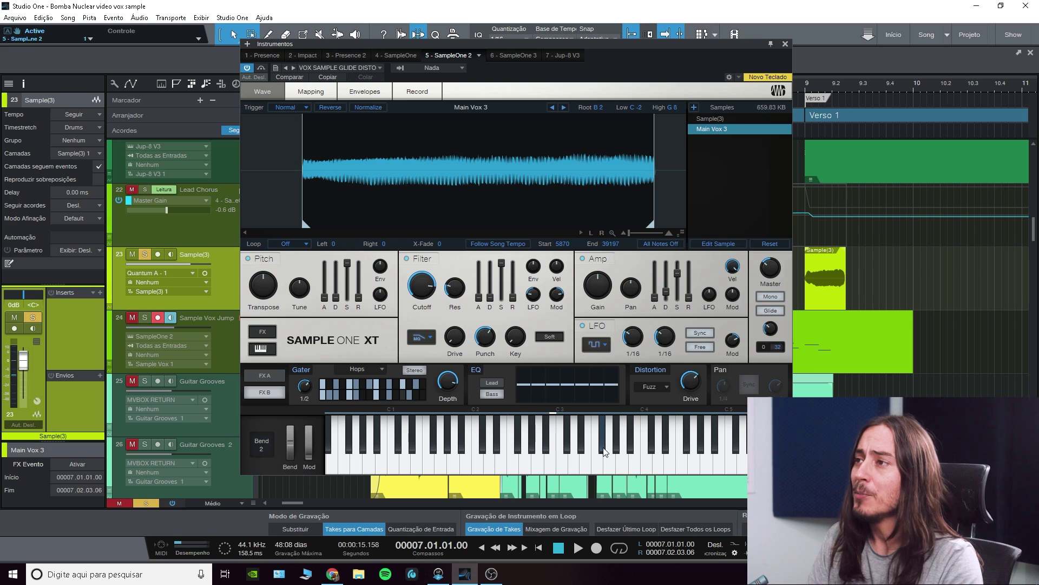
left_click(417, 98)
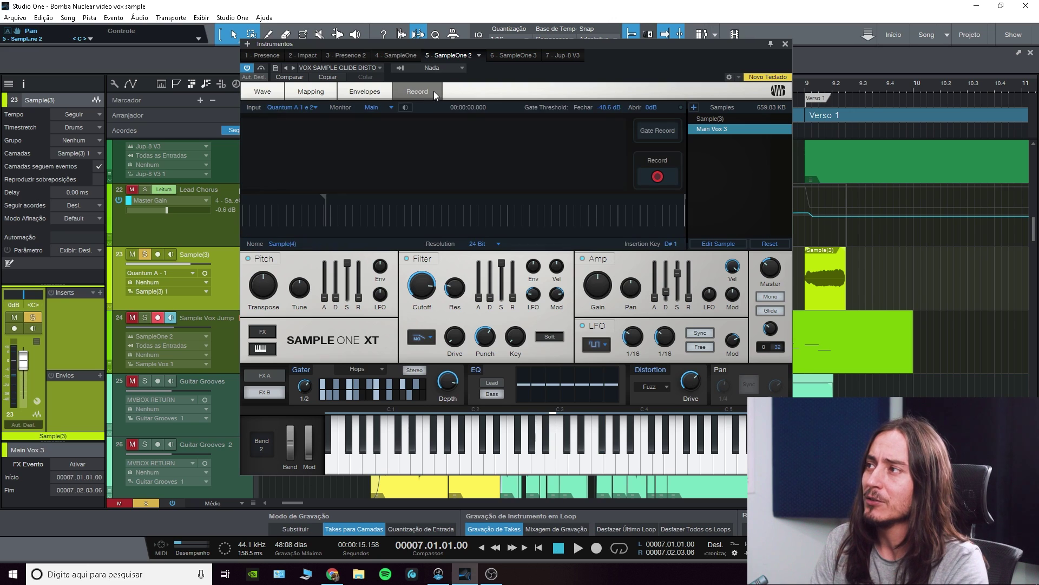
left_click(260, 97)
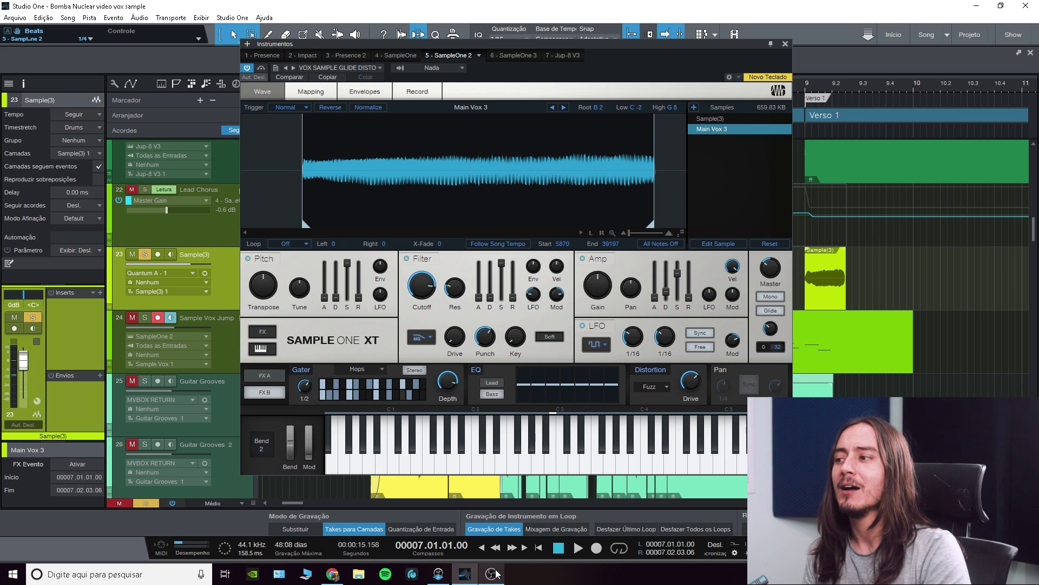
mouse_move(497, 573)
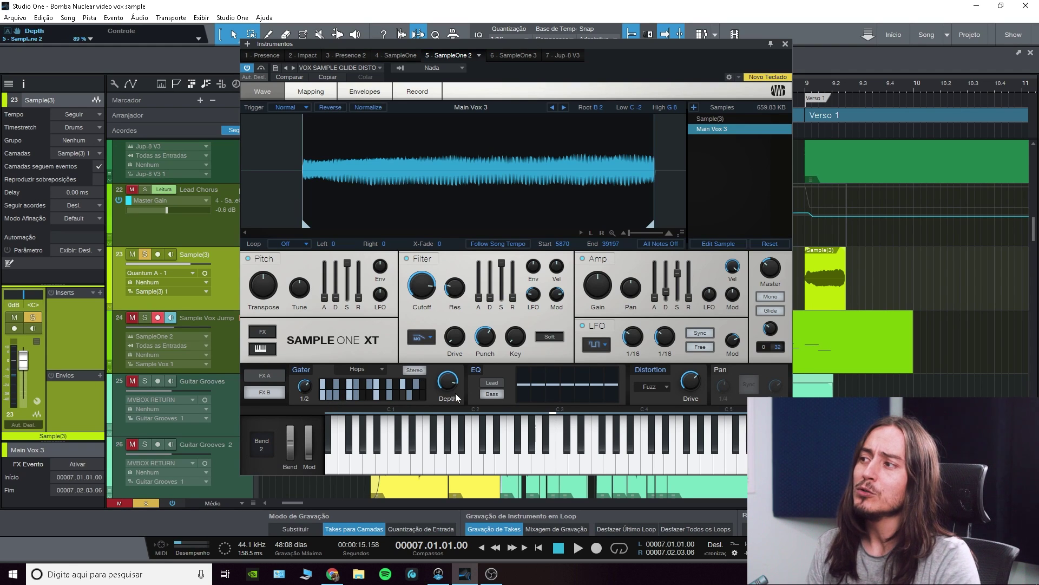
- Lower the Gater's Depth to 23% and play back the Sample Vox Jump part to hear the change
left_click_drag(447, 385, 453, 445)
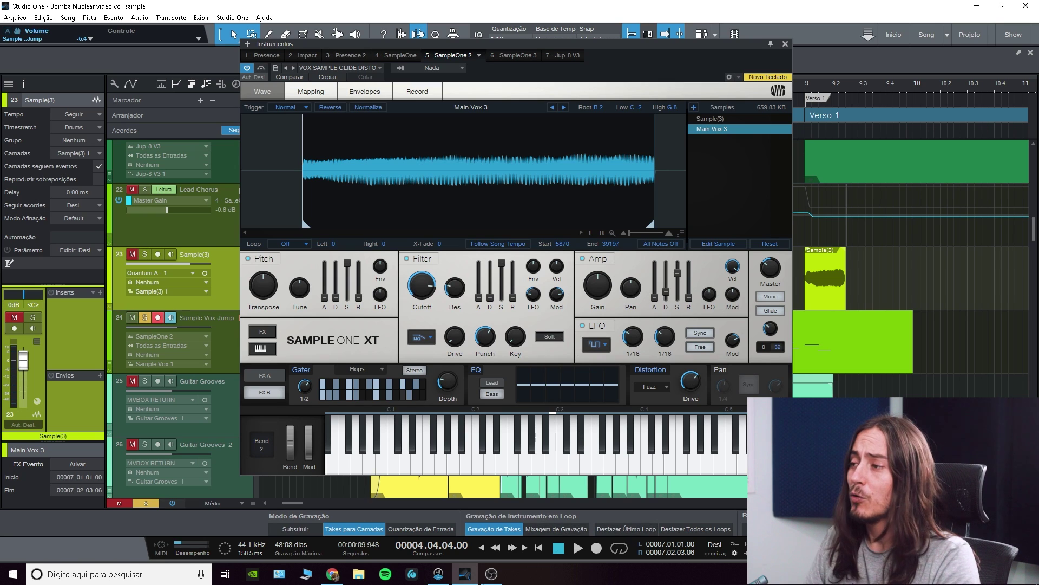
key("space")
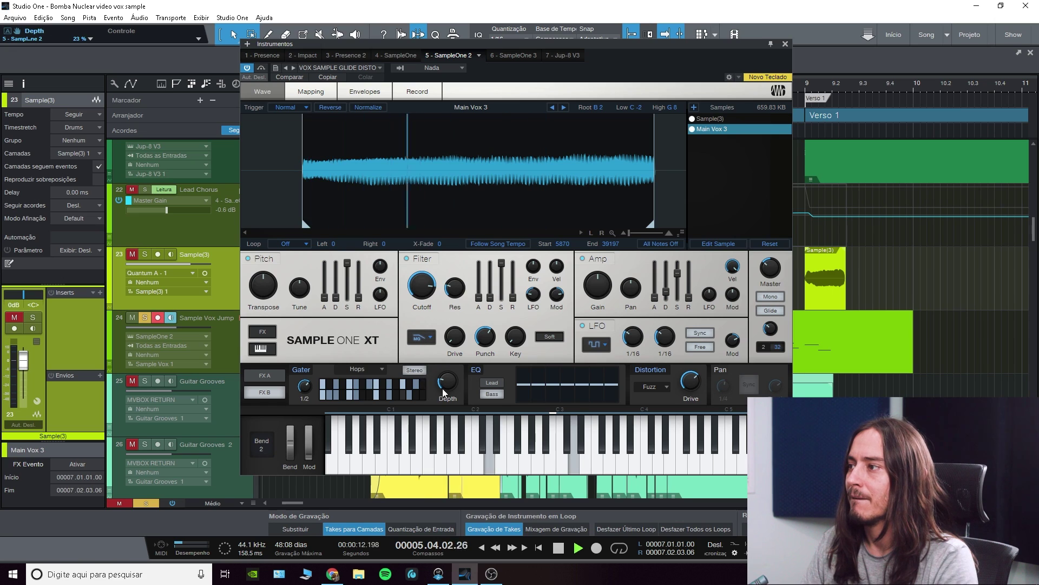
mouse_move(443, 381)
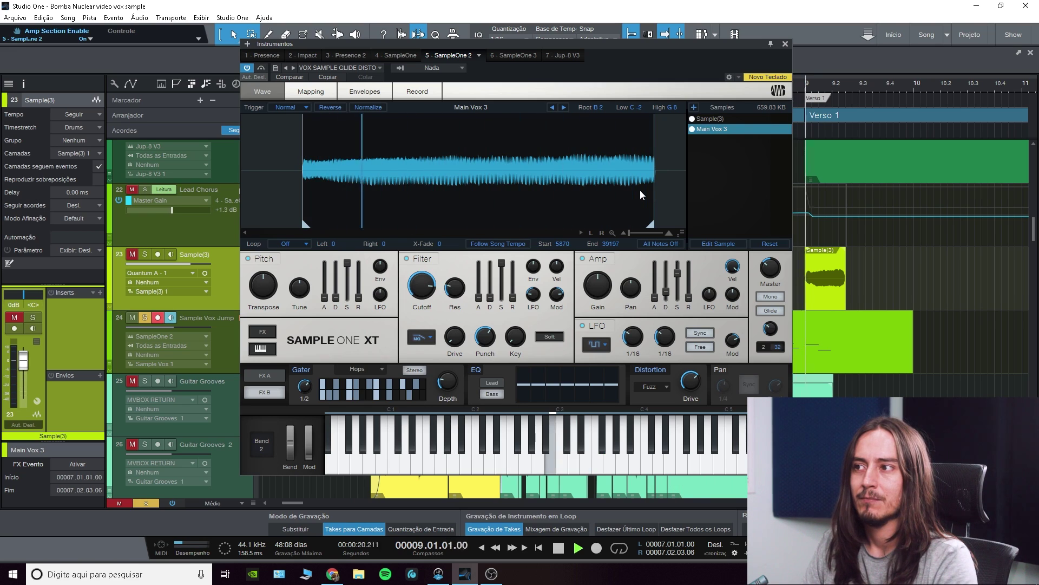
key("space")
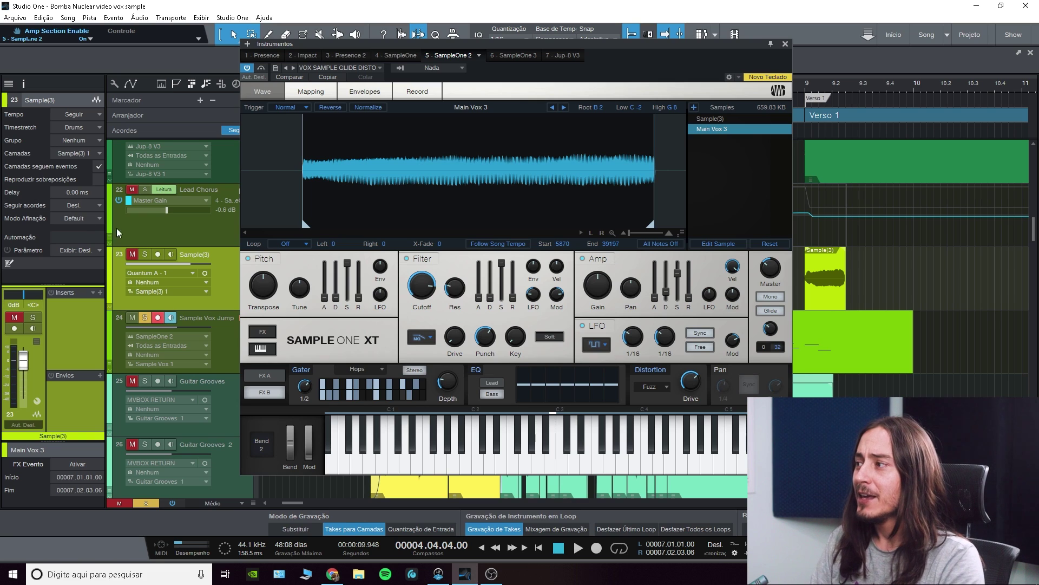
- Examine the Sample Vox Jump track's insert effects one by one: Decapitator, FabFilter Pro-Q, Virtual Mix Rack and UAD UA 1176AE
left_click(222, 330)
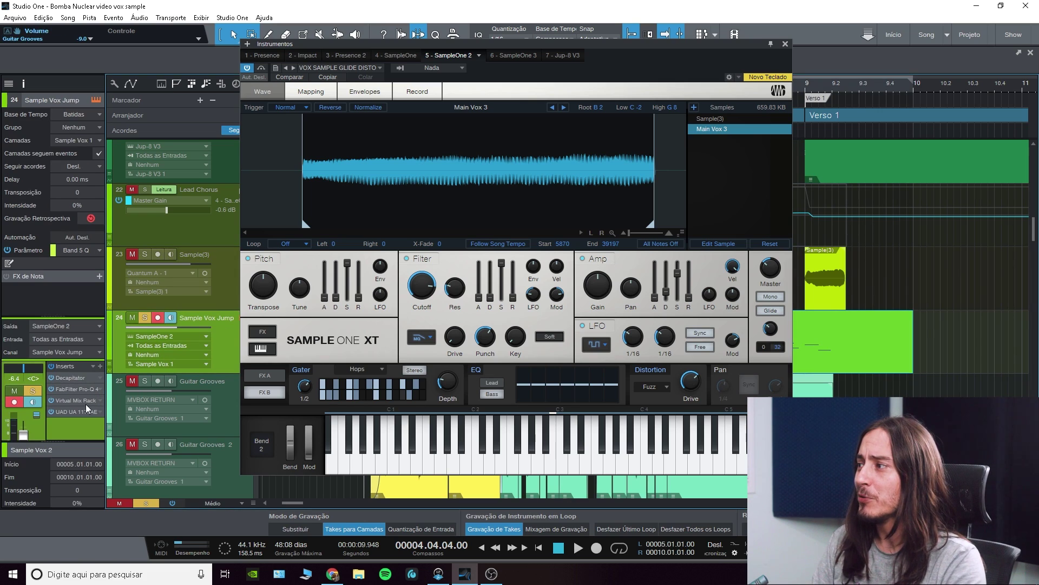
left_click(68, 376)
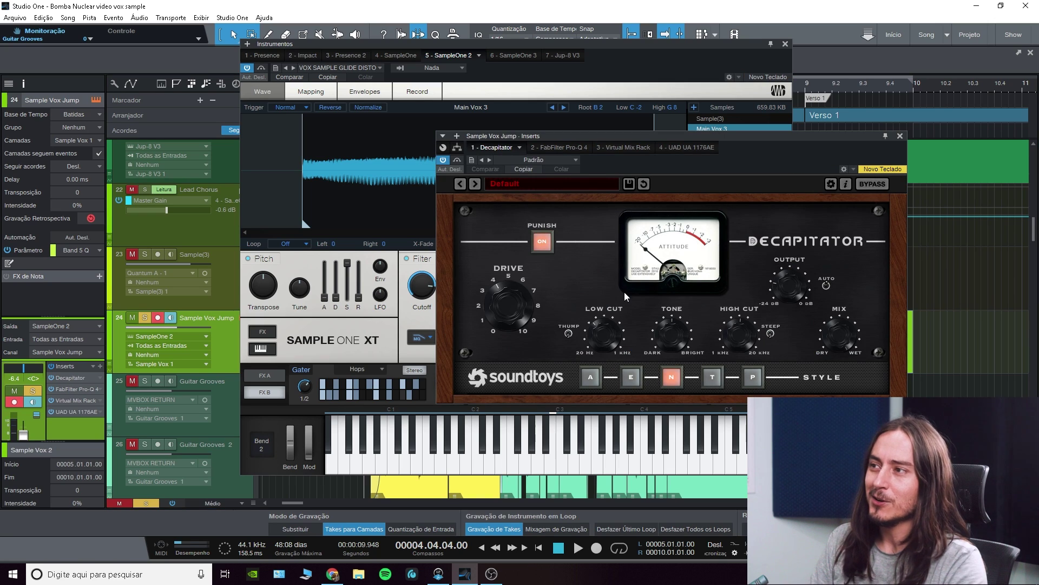
left_click(900, 136)
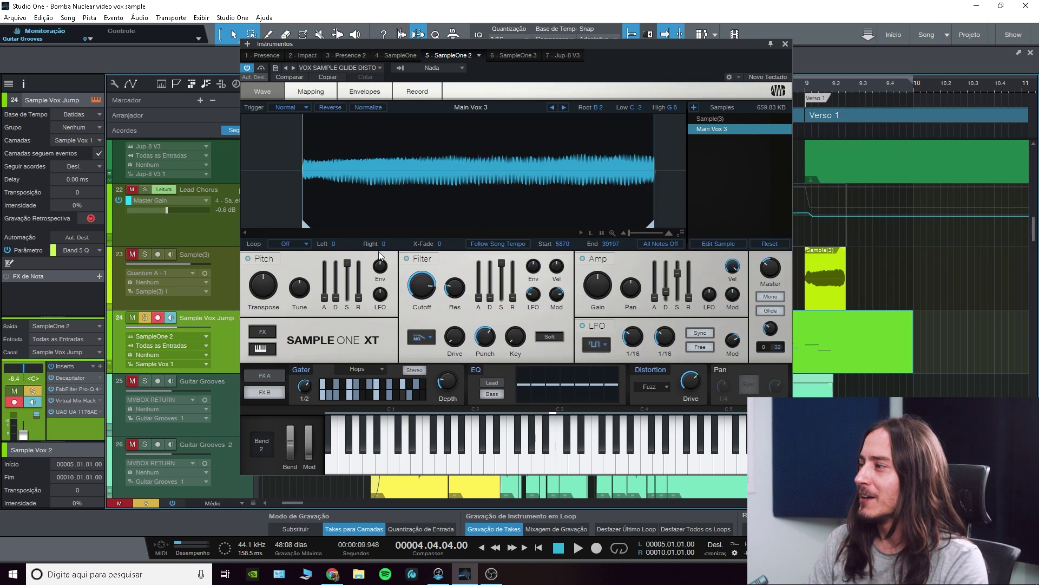
left_click(68, 388)
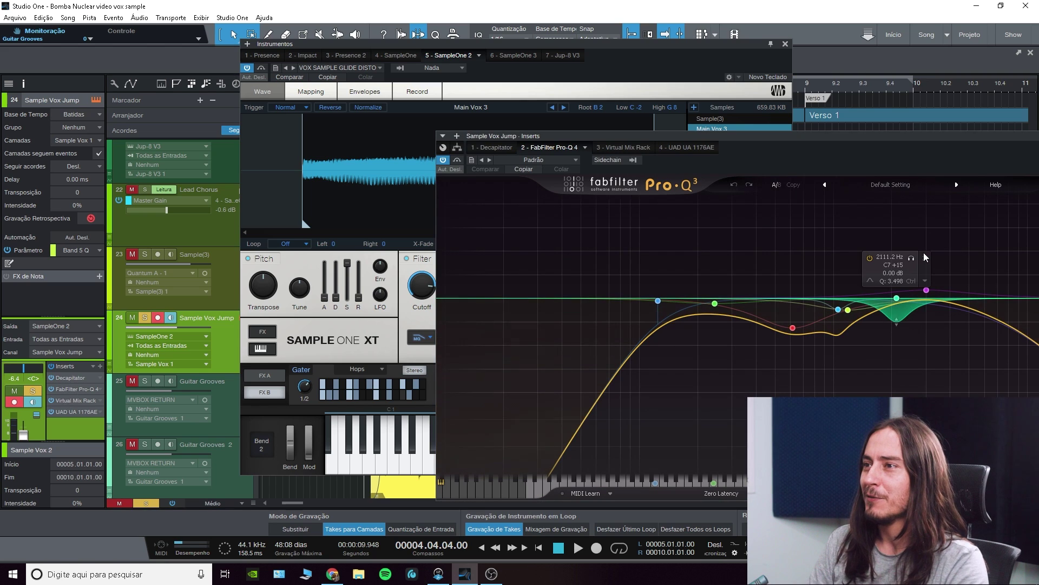
left_click(978, 119)
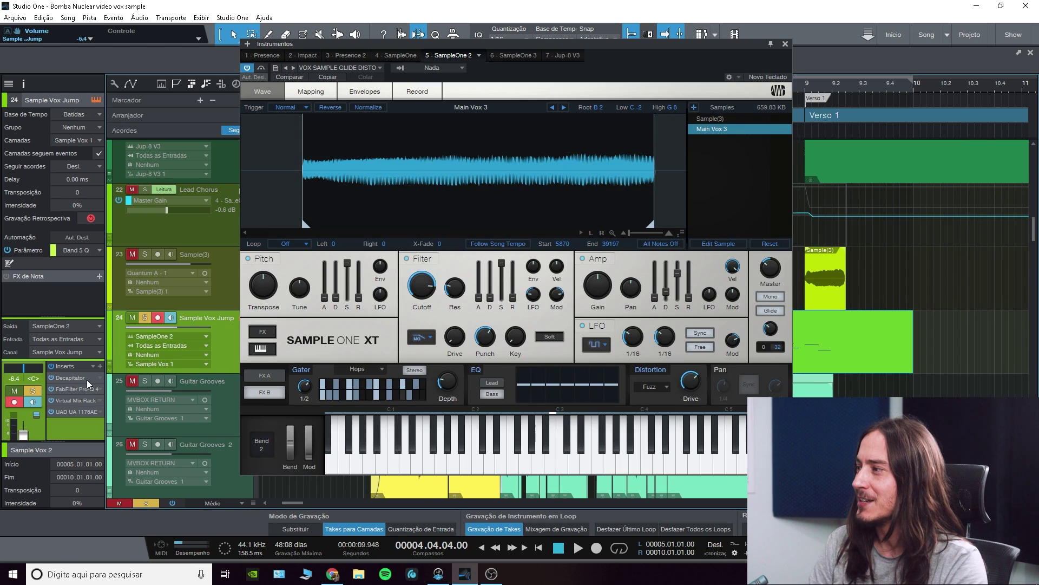
left_click(64, 403)
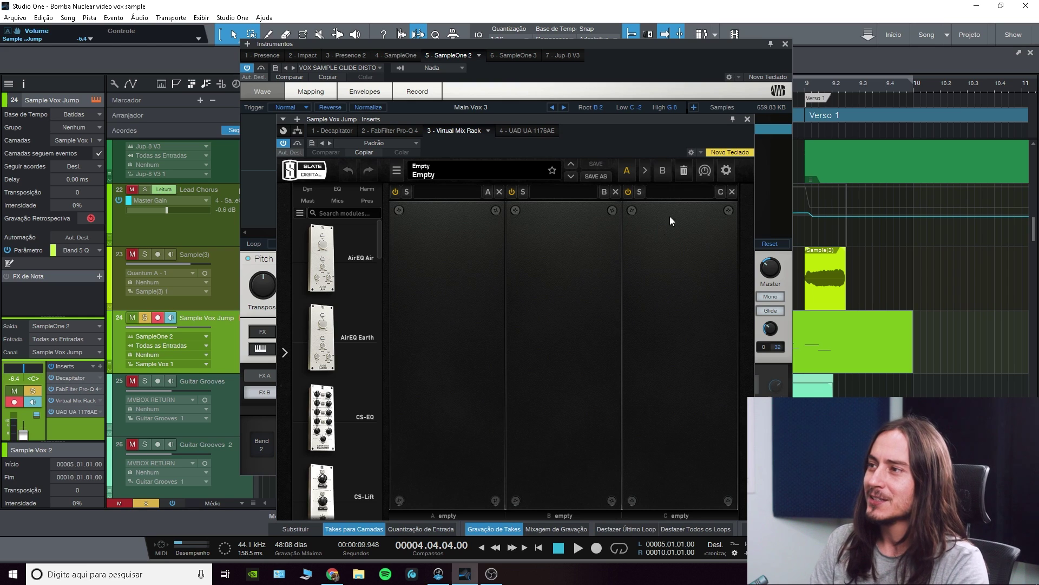
left_click(748, 120)
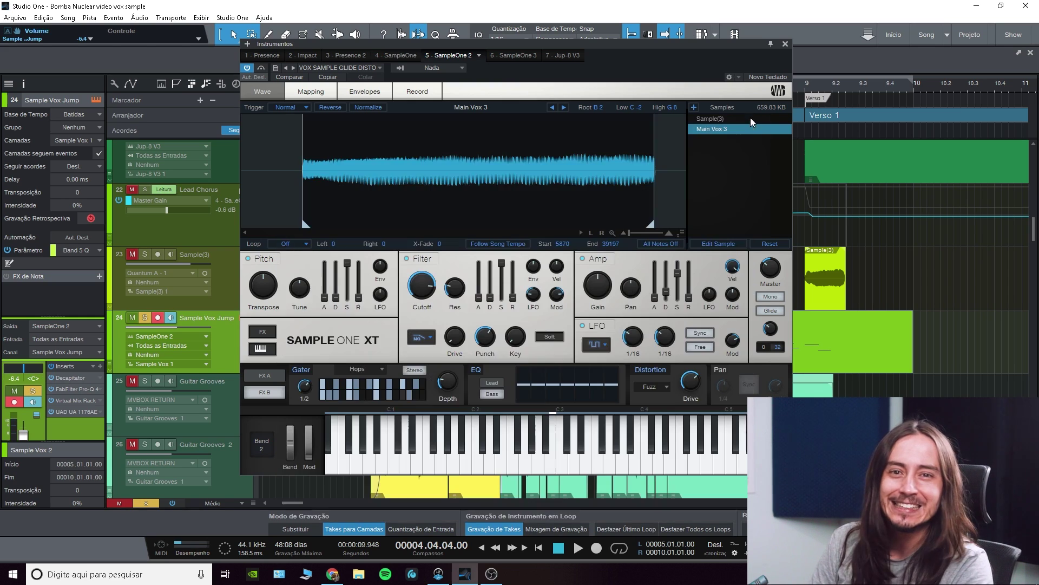
left_click(79, 410)
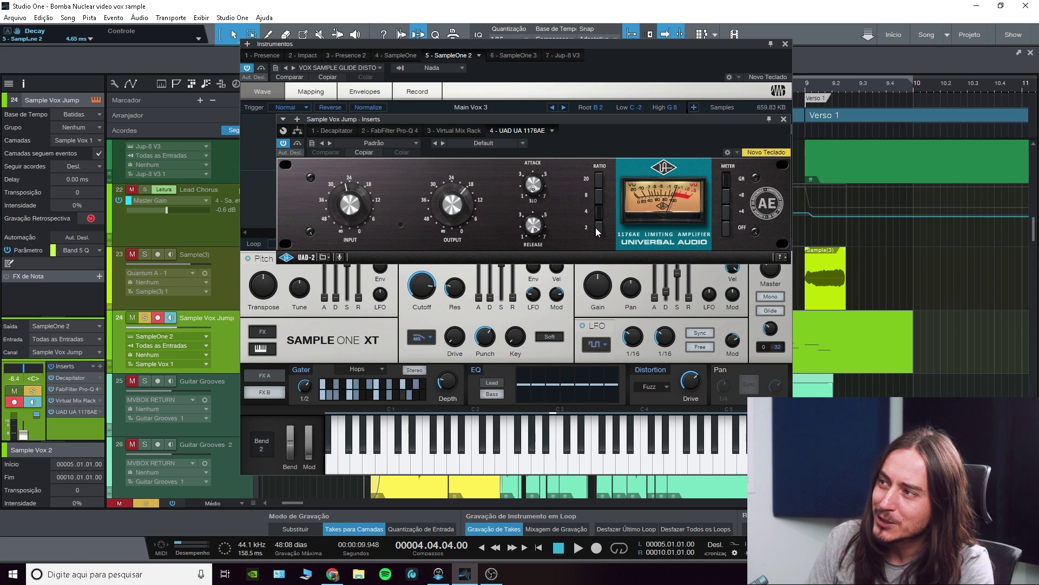
- Close the insert effects window and turn off record arming and input monitoring on the Sample Vox Jump track
left_click(783, 119)
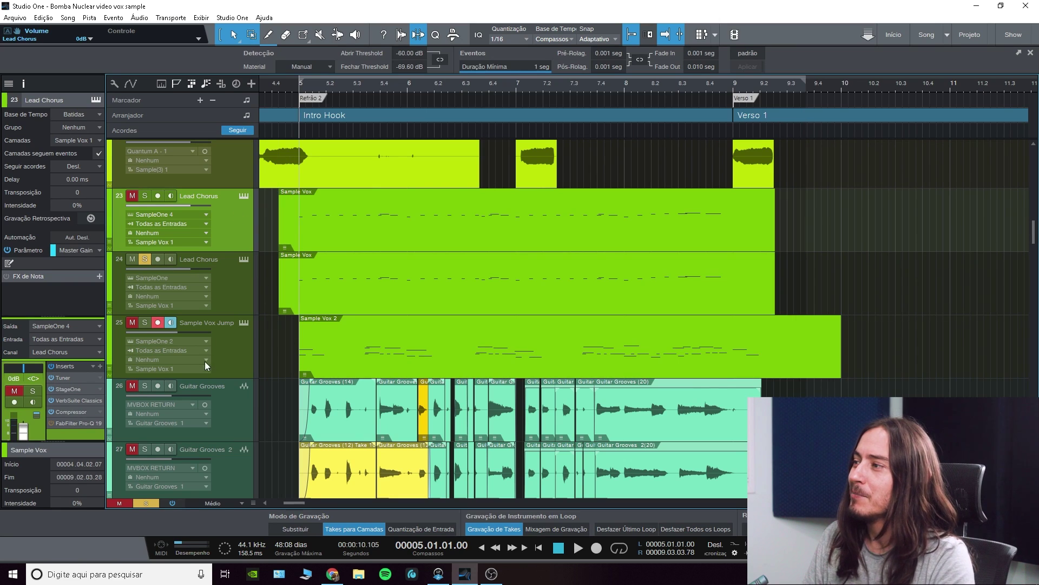
left_click(158, 323)
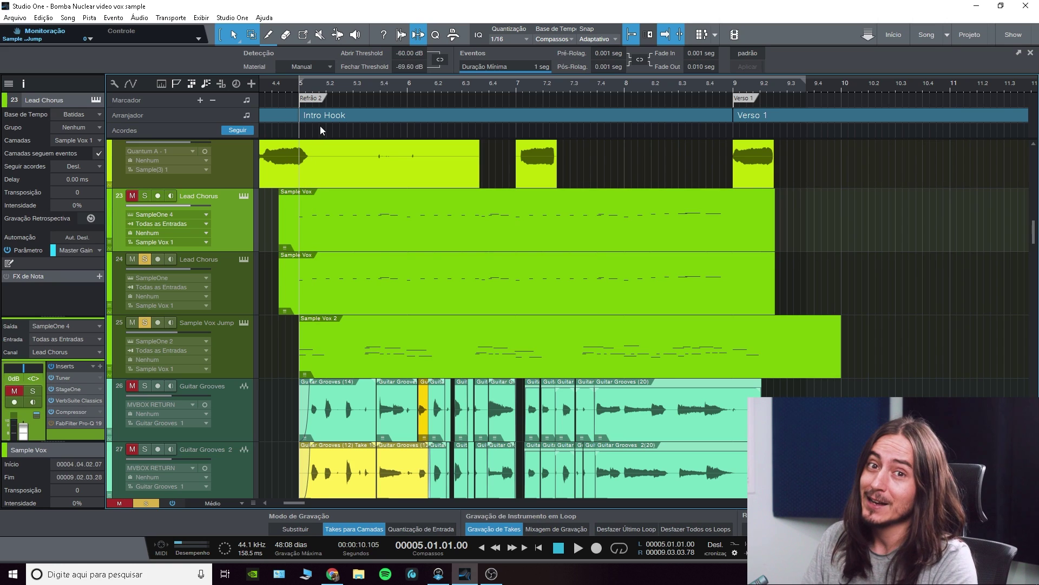
- Open the sampler of Lead Chorus track 24, view its Consolidade Lead(3) sample and settings, and close the instrument
key("e")
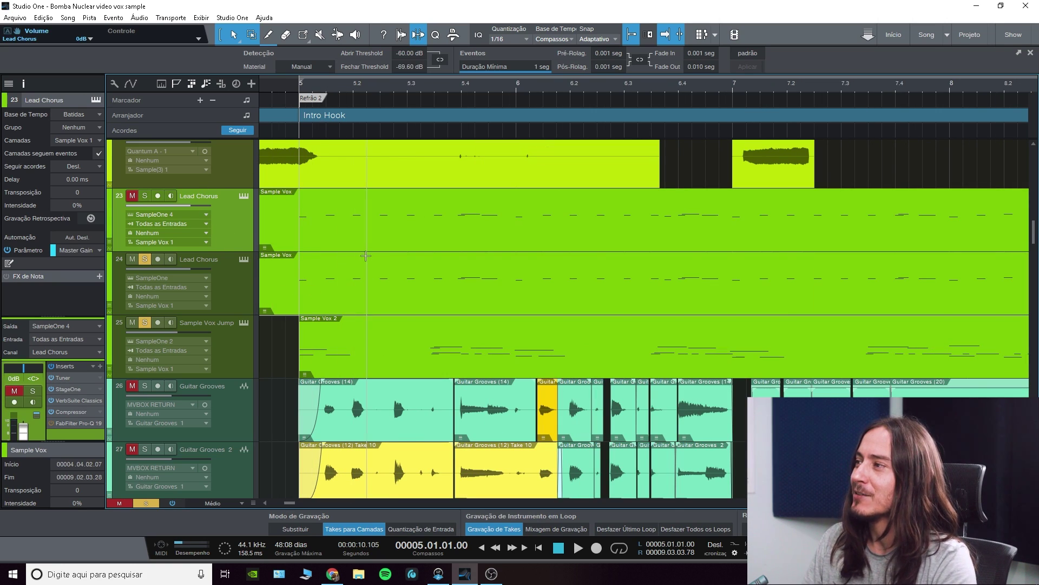
key("shift+e")
key("w")
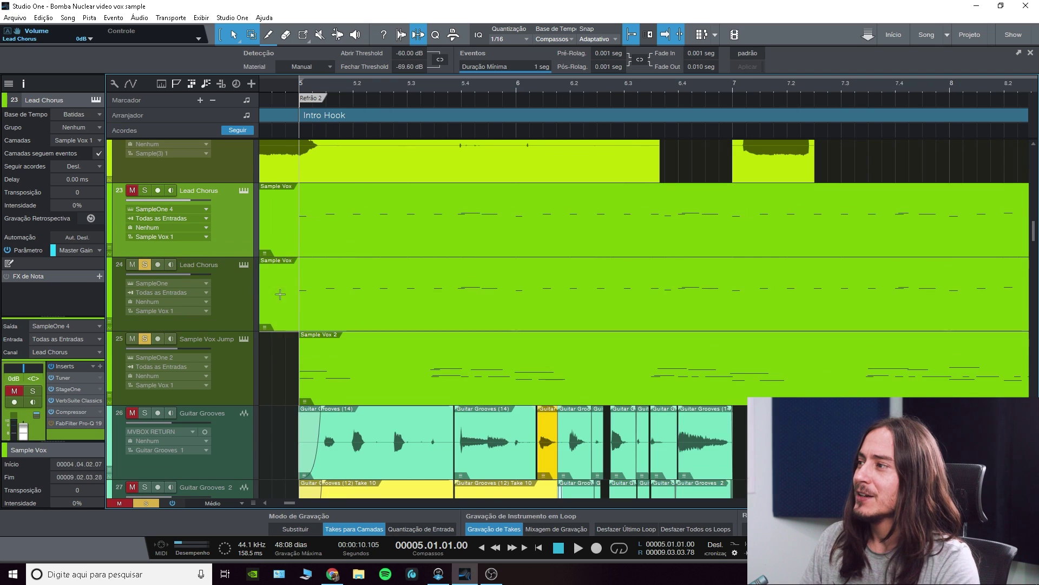
left_click(243, 265)
left_click_drag(676, 217, 668, 157)
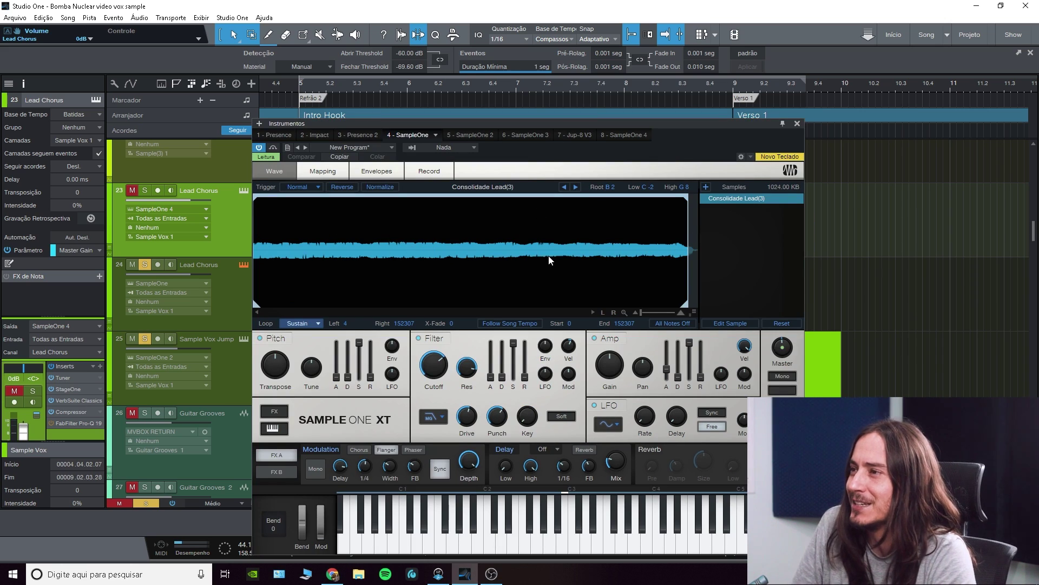
left_click(797, 123)
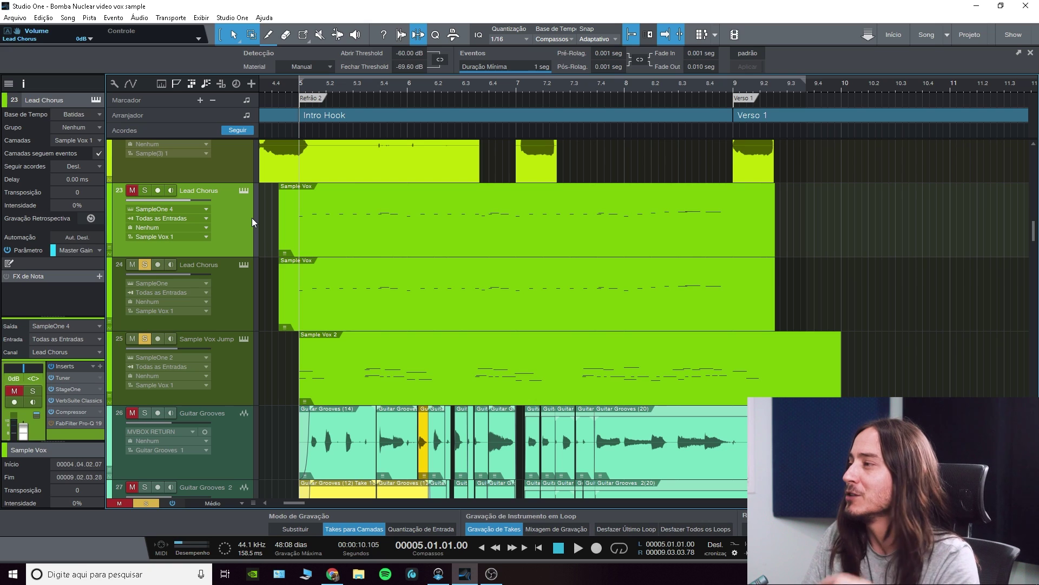
- Leave only Lead Chorus track 24 soloed, reopen its sampler, and play it back with Sample Vox Jump soloed again
left_click(145, 264)
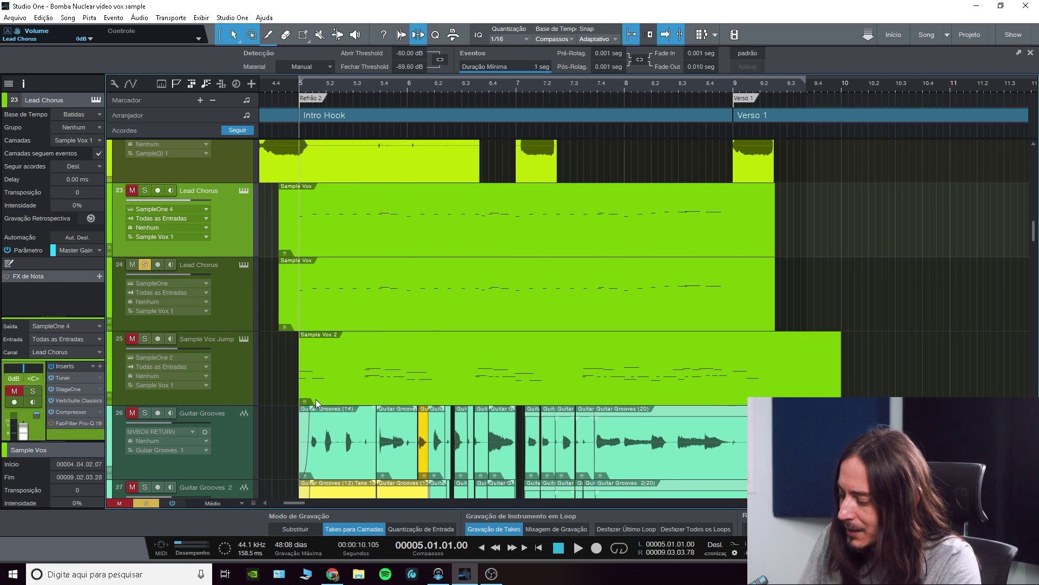
key("F11")
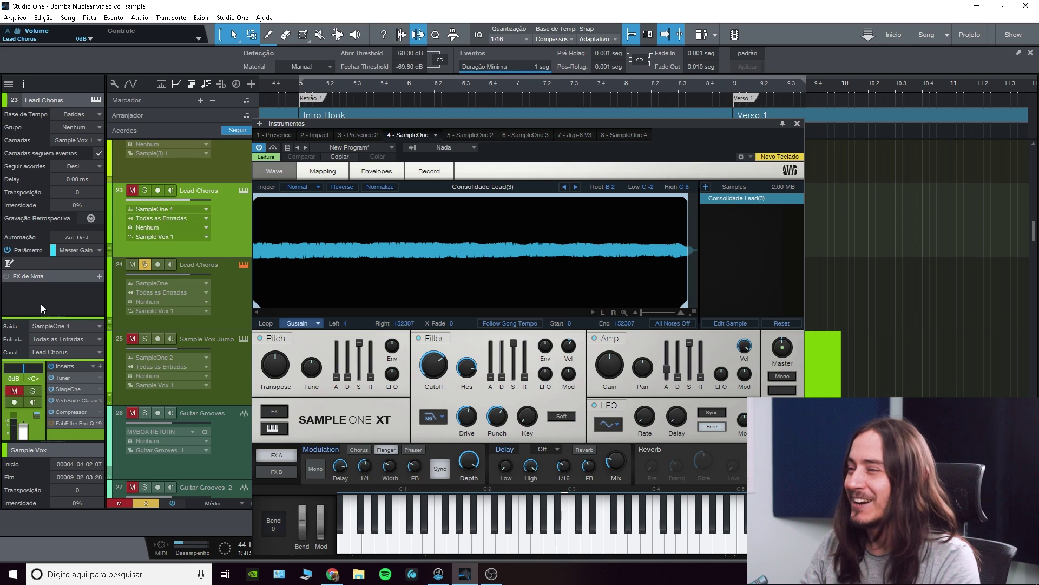
left_click(145, 339)
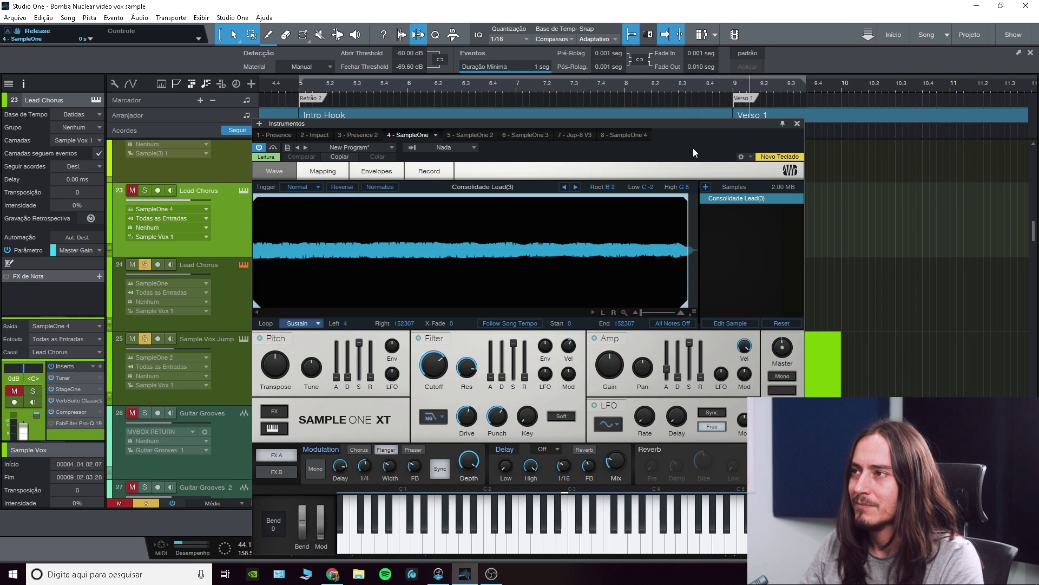
key("space")
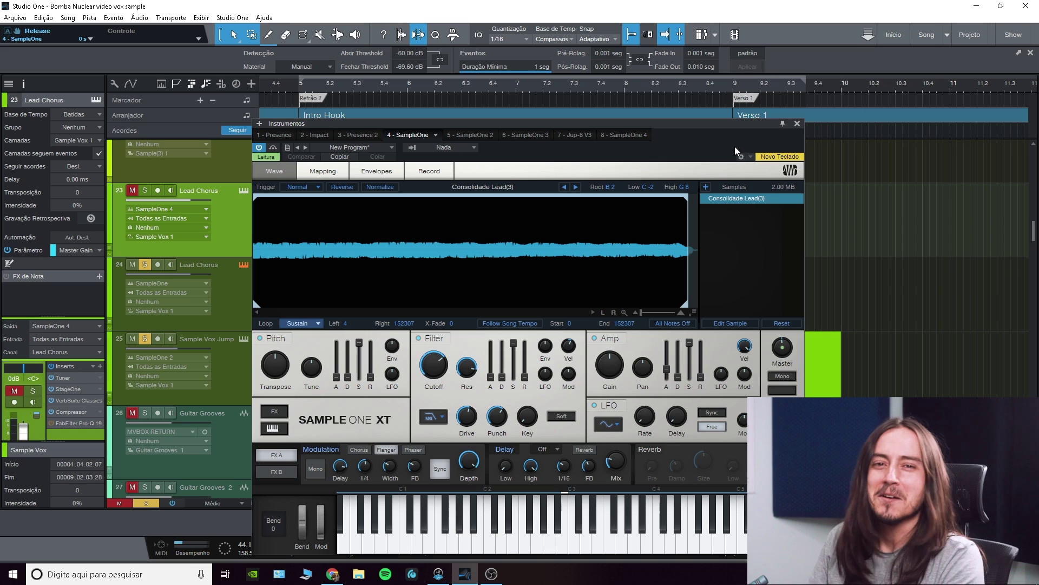